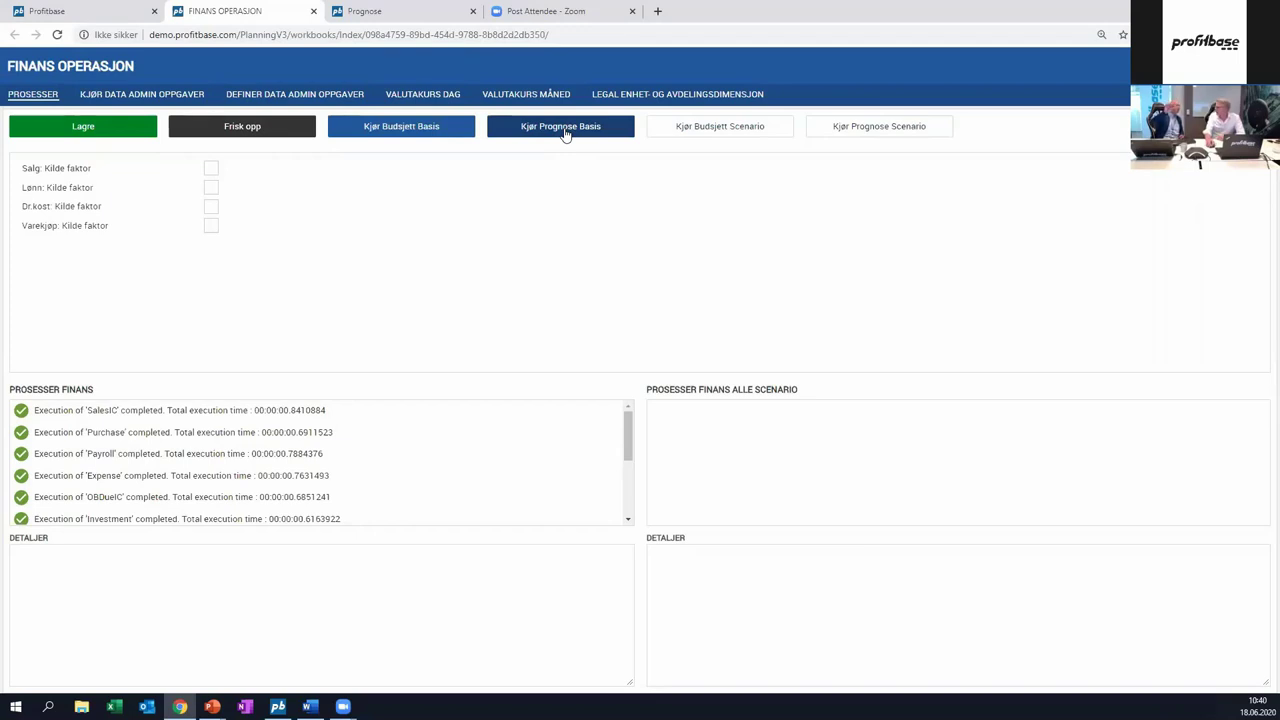
# - Run the Prognose Basis process and open the Finansrapporter workbook
pyautogui.click(565, 133)
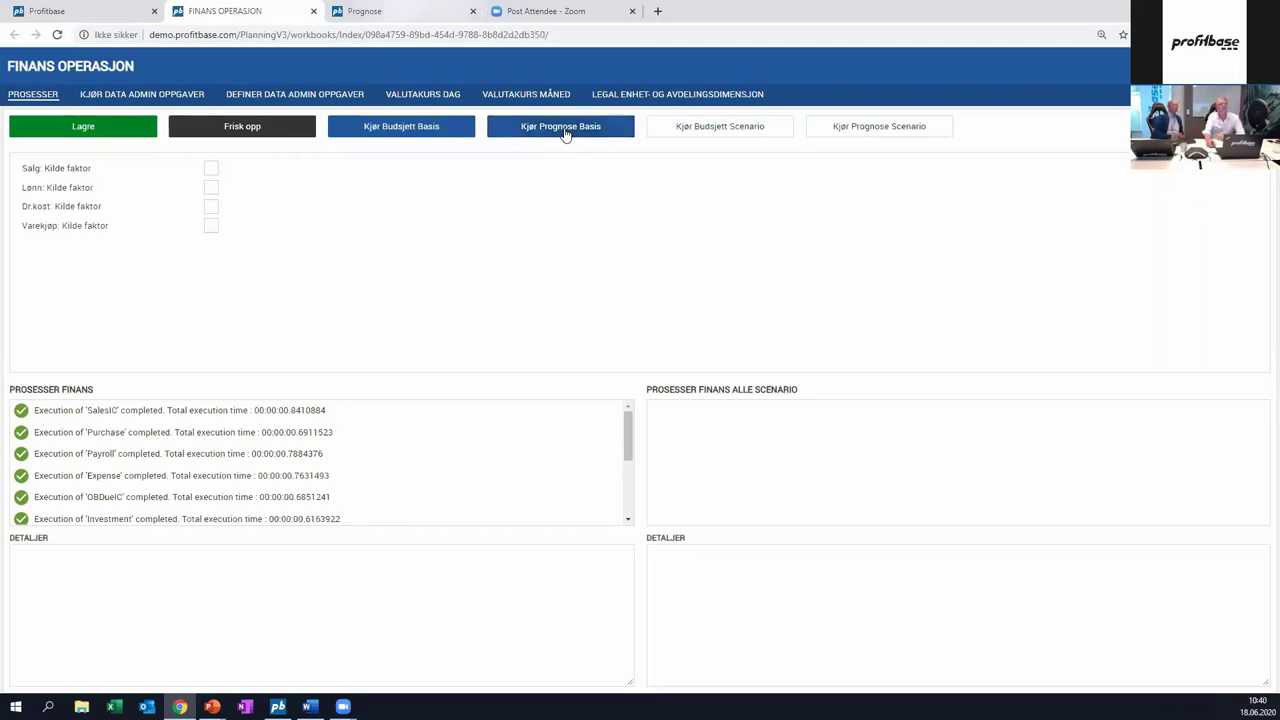
pyautogui.click(87, 18)
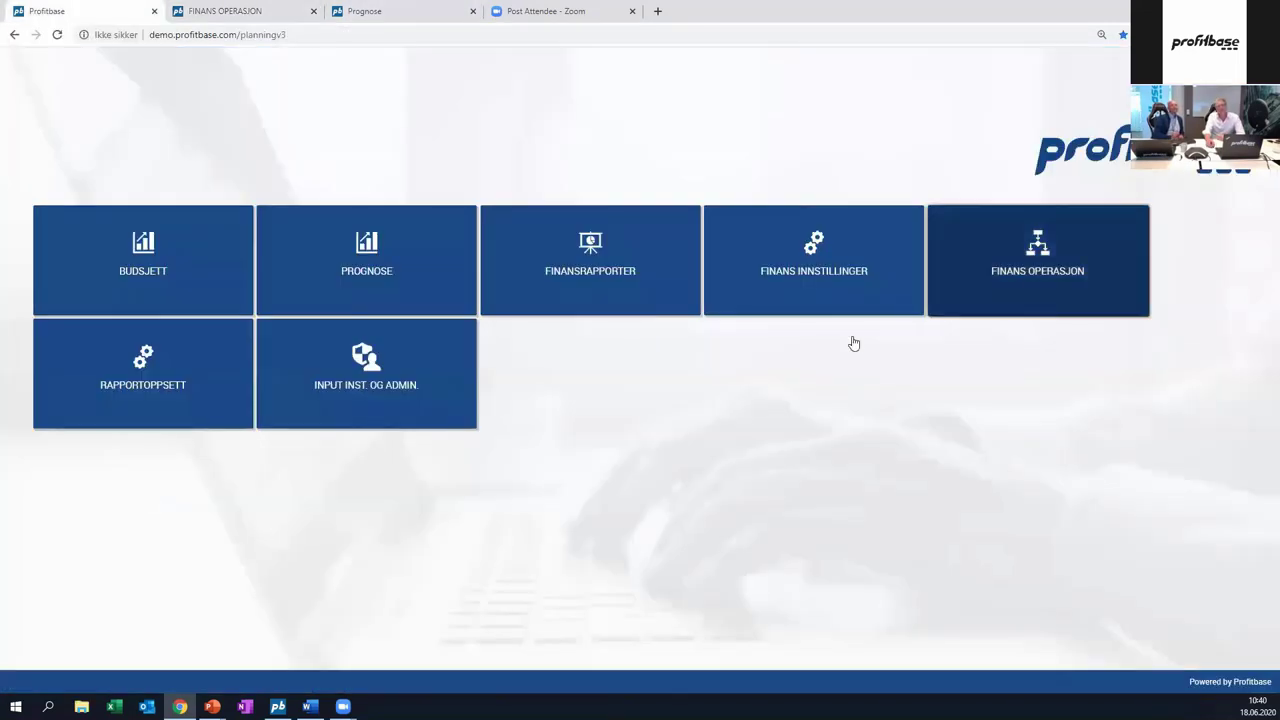
pyautogui.click(583, 281)
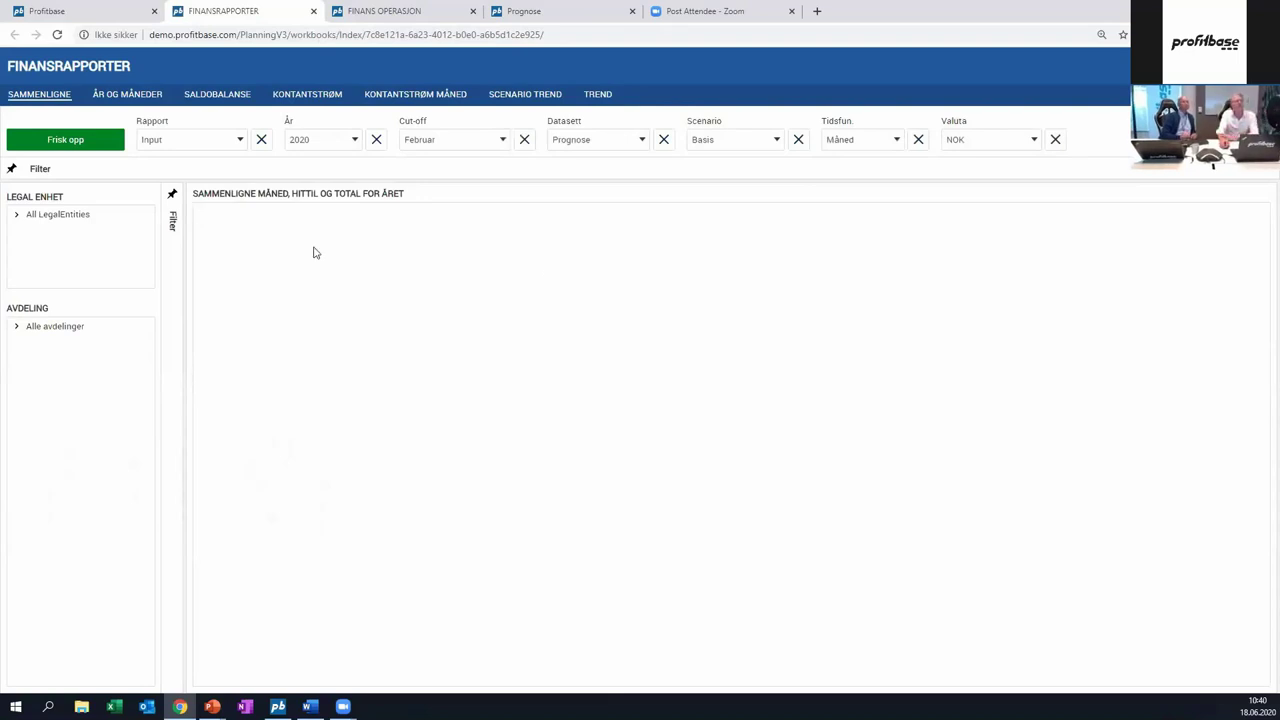
# - Show the Input report by year and months, filtered to the Oslo department under Profitways
pyautogui.click(207, 144)
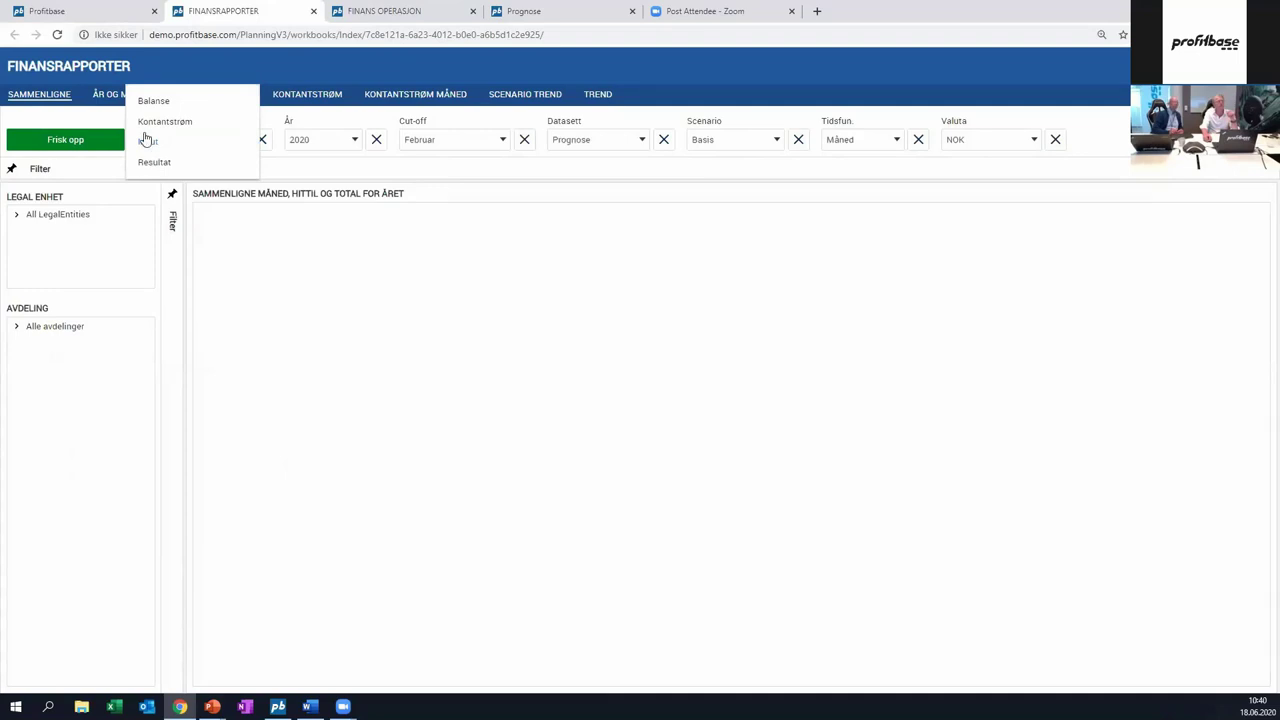
pyautogui.click(148, 141)
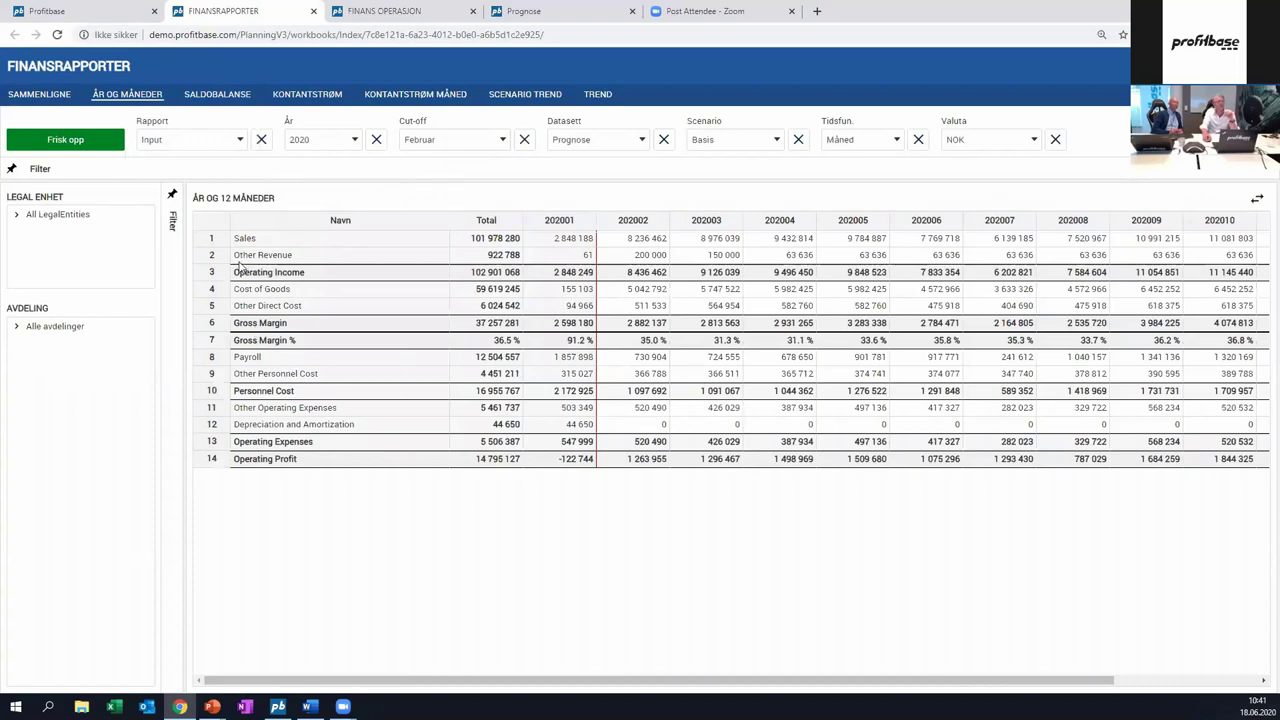
pyautogui.click(16, 327)
pyautogui.click(32, 349)
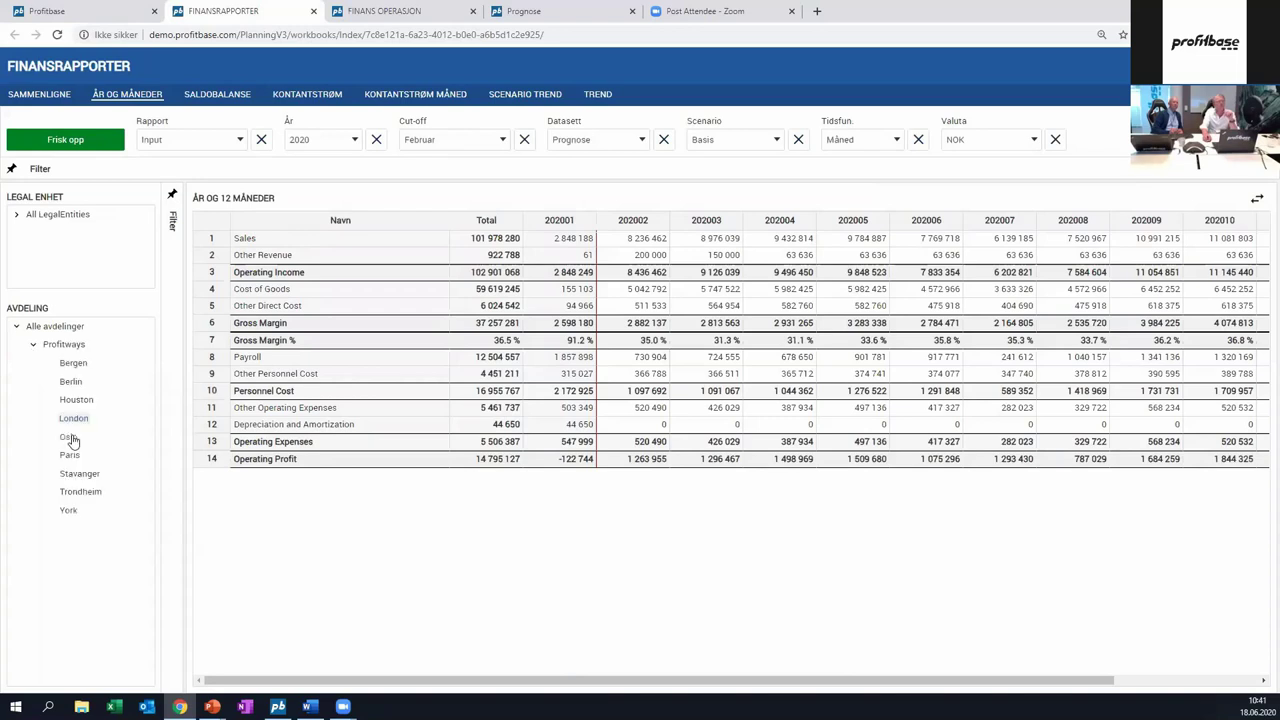
pyautogui.click(67, 436)
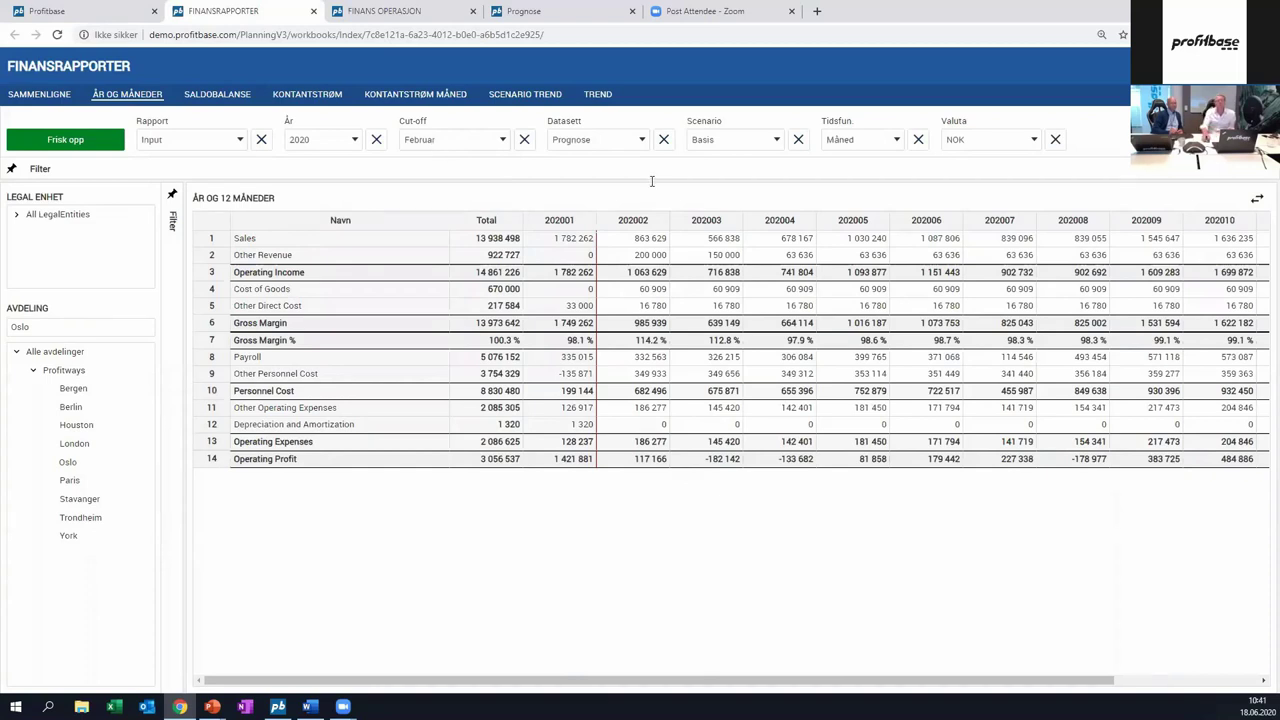
# - Examine Sales and Other Revenue for 202002 to 202005, and set the report's cut-off to Mars
pyautogui.moveTo(645, 239); pyautogui.dragTo(861, 253)
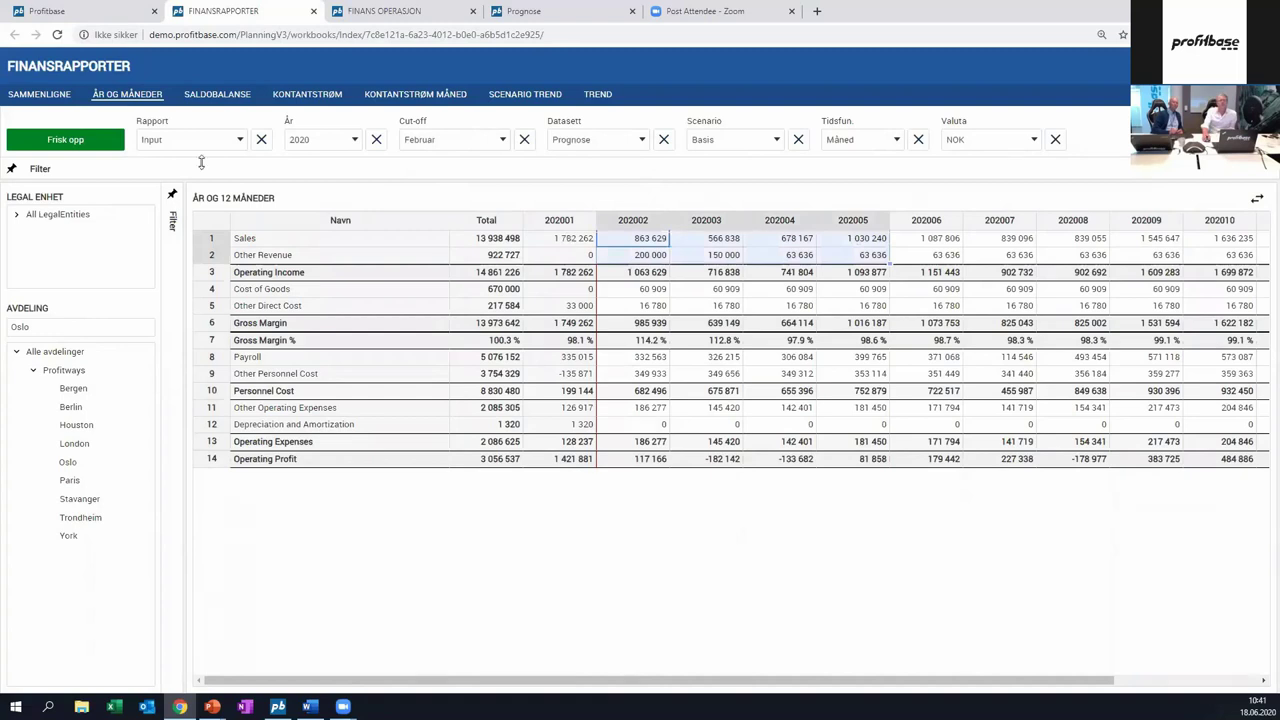
pyautogui.click(444, 150)
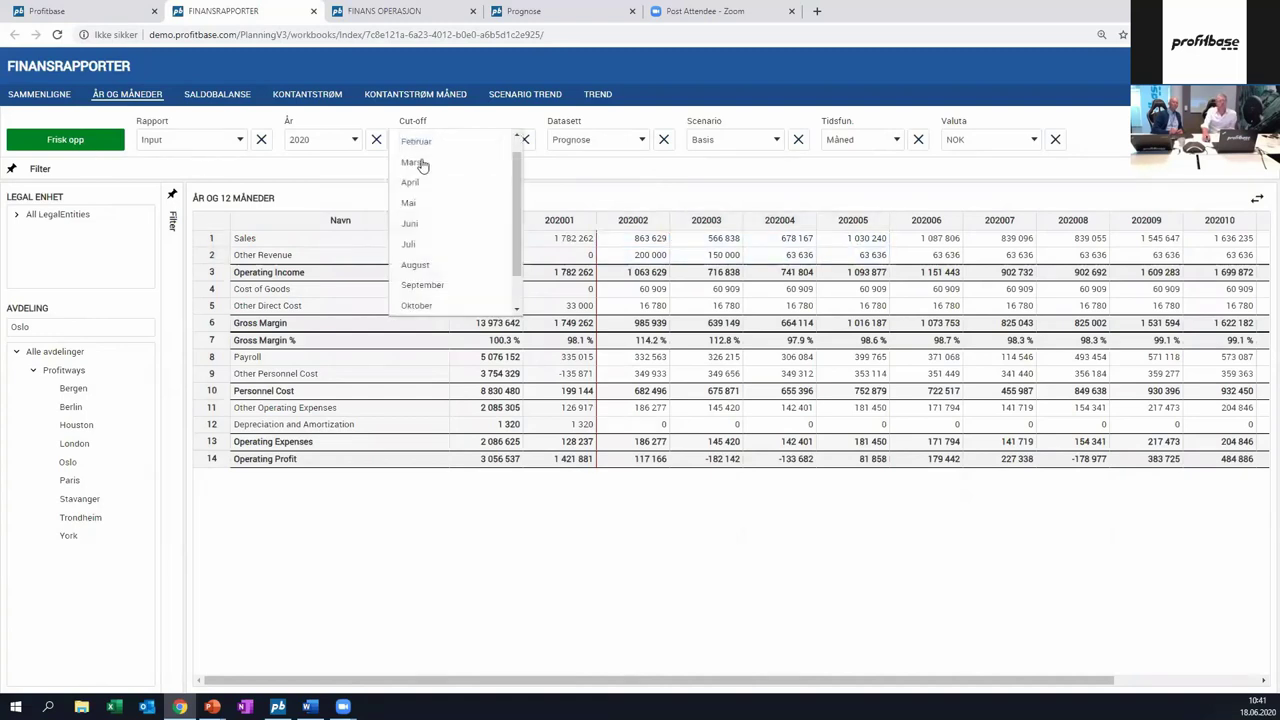
pyautogui.click(416, 162)
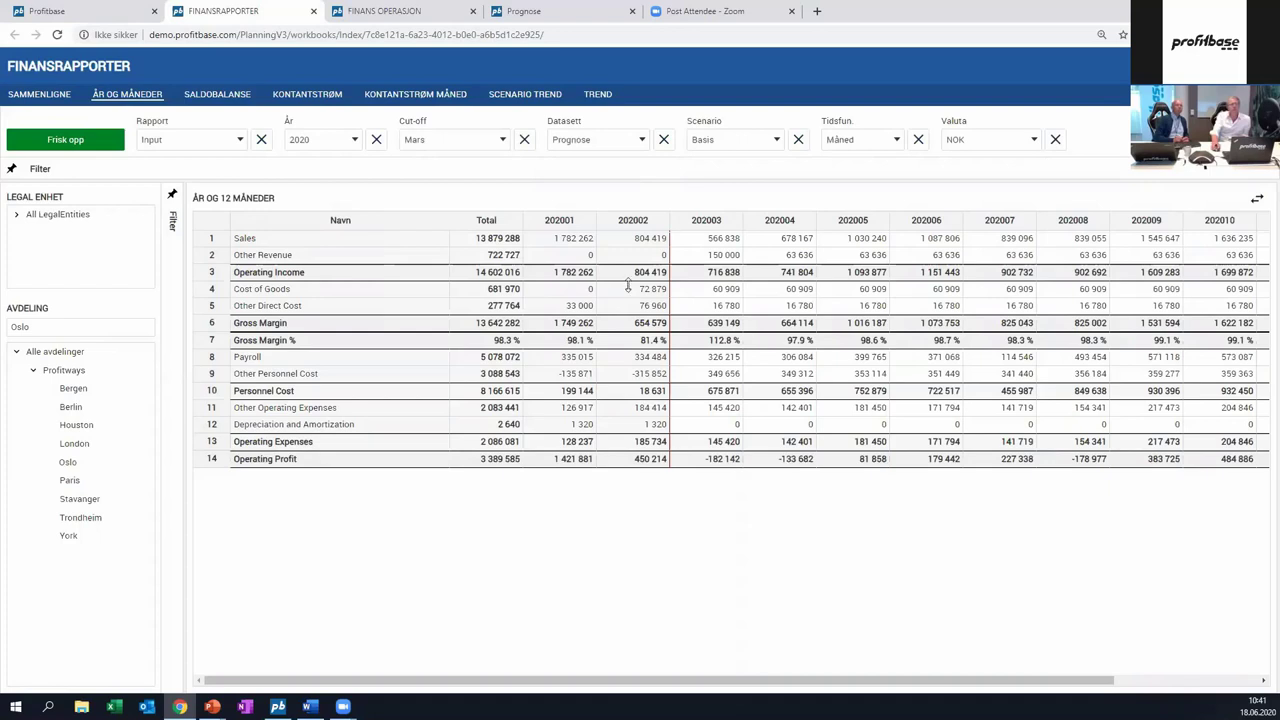
# - Set the report's cut-off to Februar and refresh the year and months figures
pyautogui.click(323, 142)
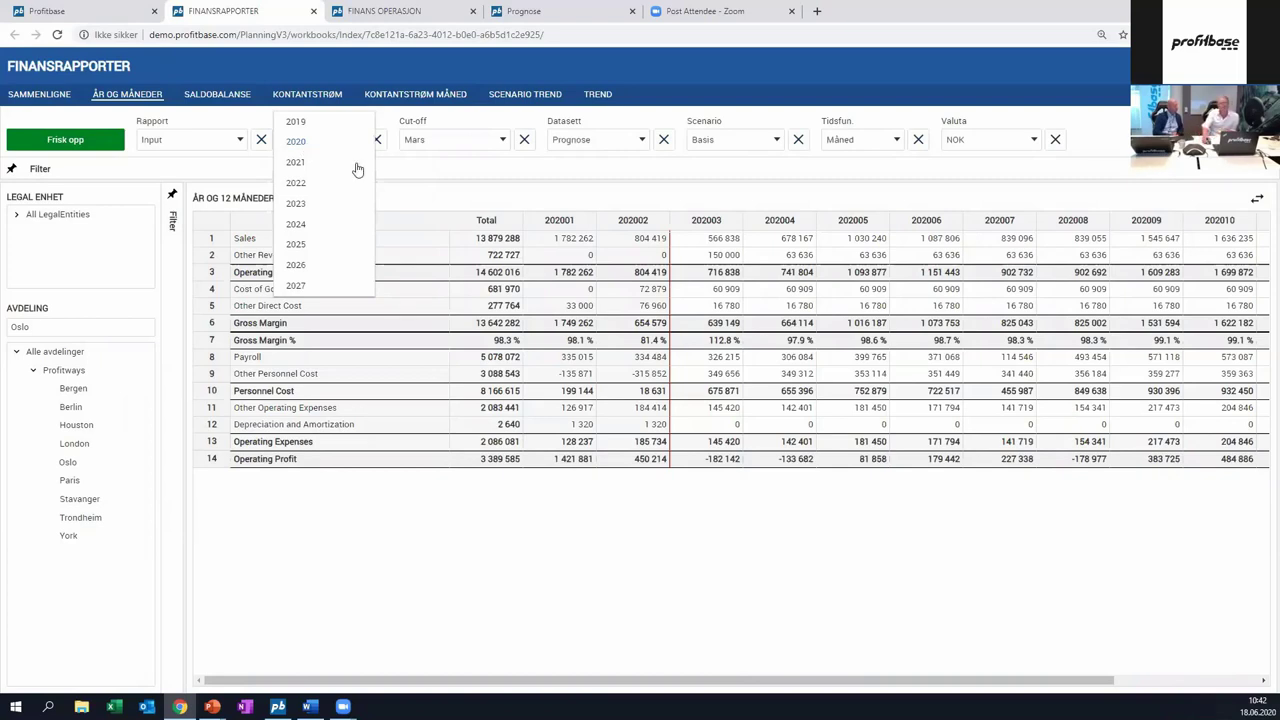
pyautogui.click(448, 151)
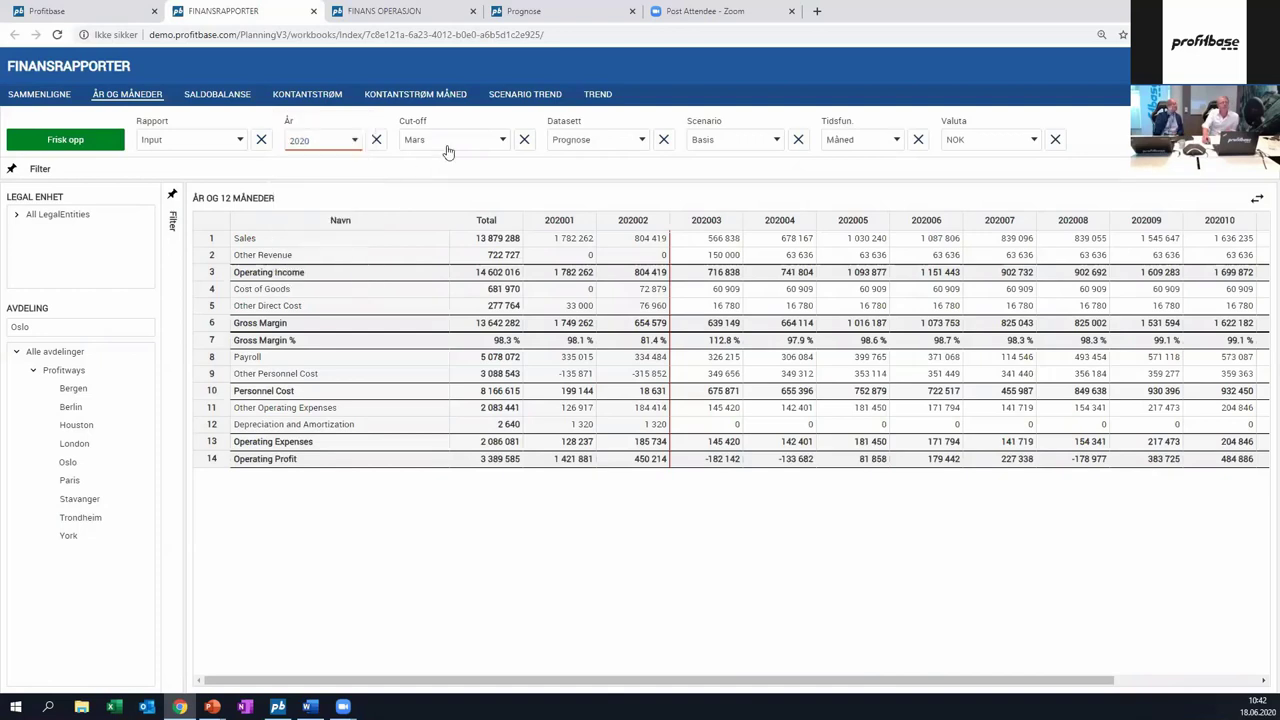
pyautogui.click(440, 150)
pyautogui.click(420, 130)
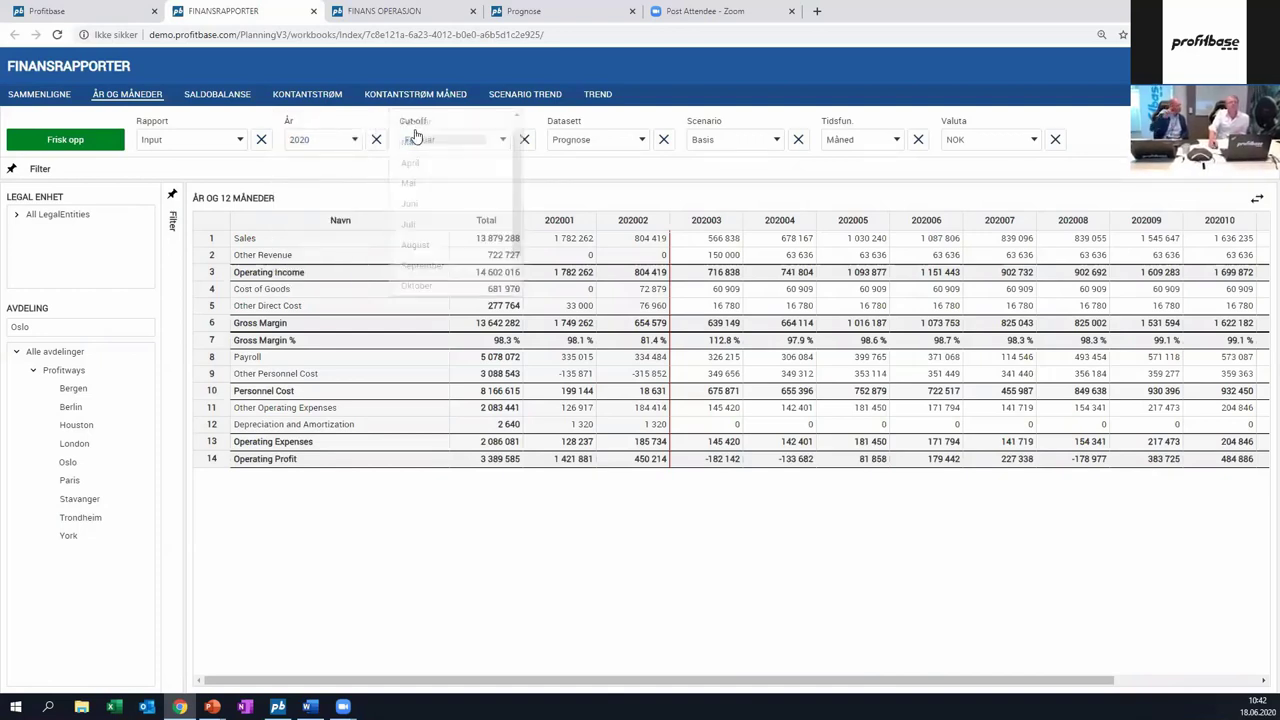
pyautogui.click(96, 139)
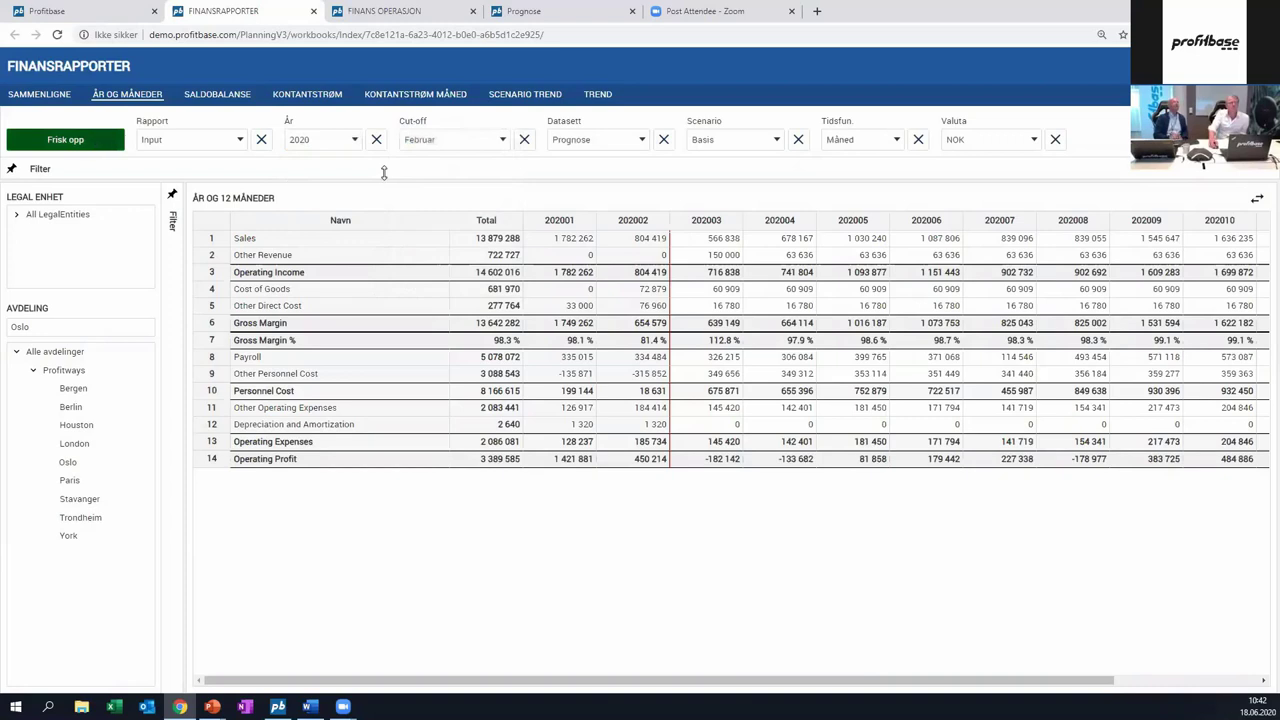
# - Switch the report's dataset to Faktisk and refresh it to view the actual figures for Oslo
pyautogui.click(631, 147)
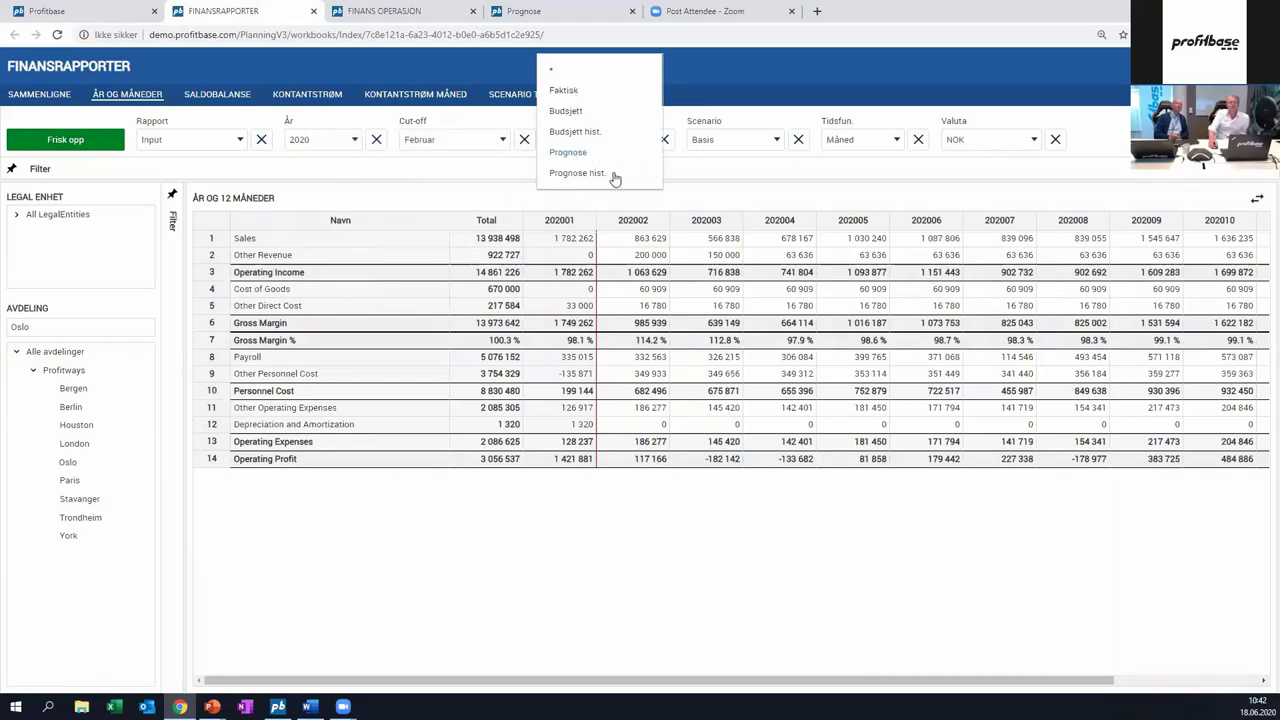
pyautogui.click(560, 155)
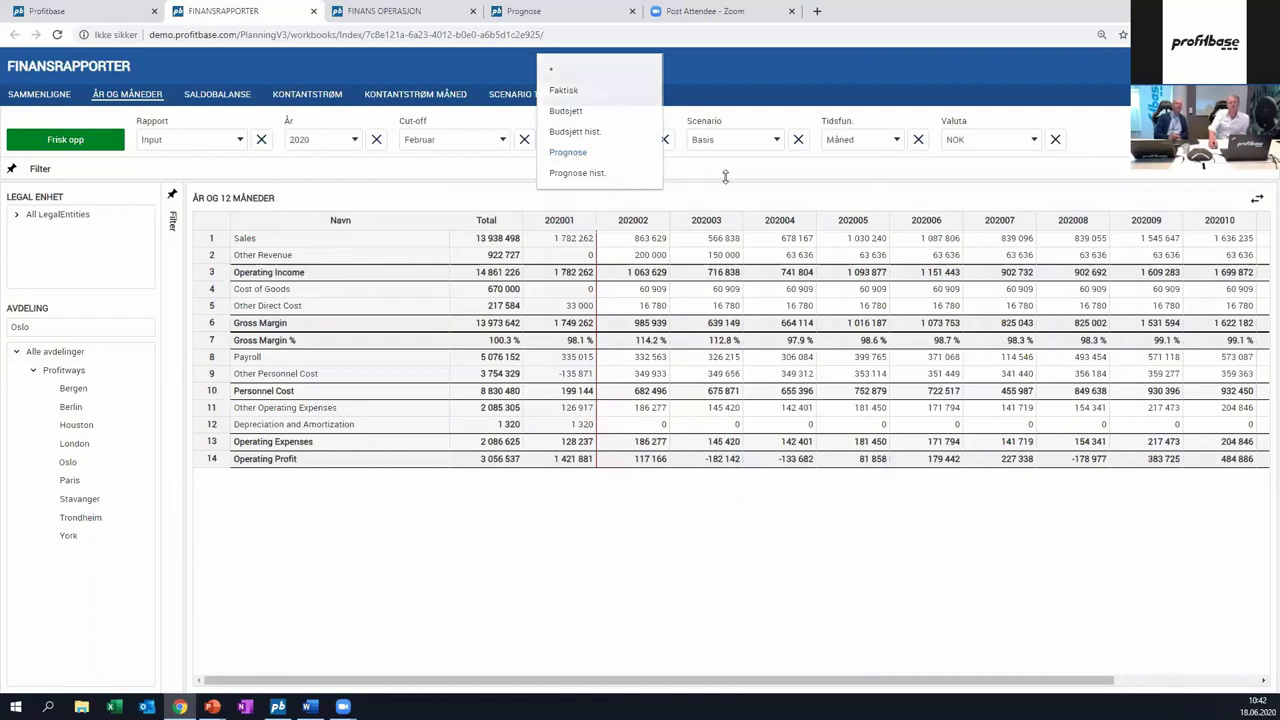
pyautogui.click(678, 157)
pyautogui.click(590, 136)
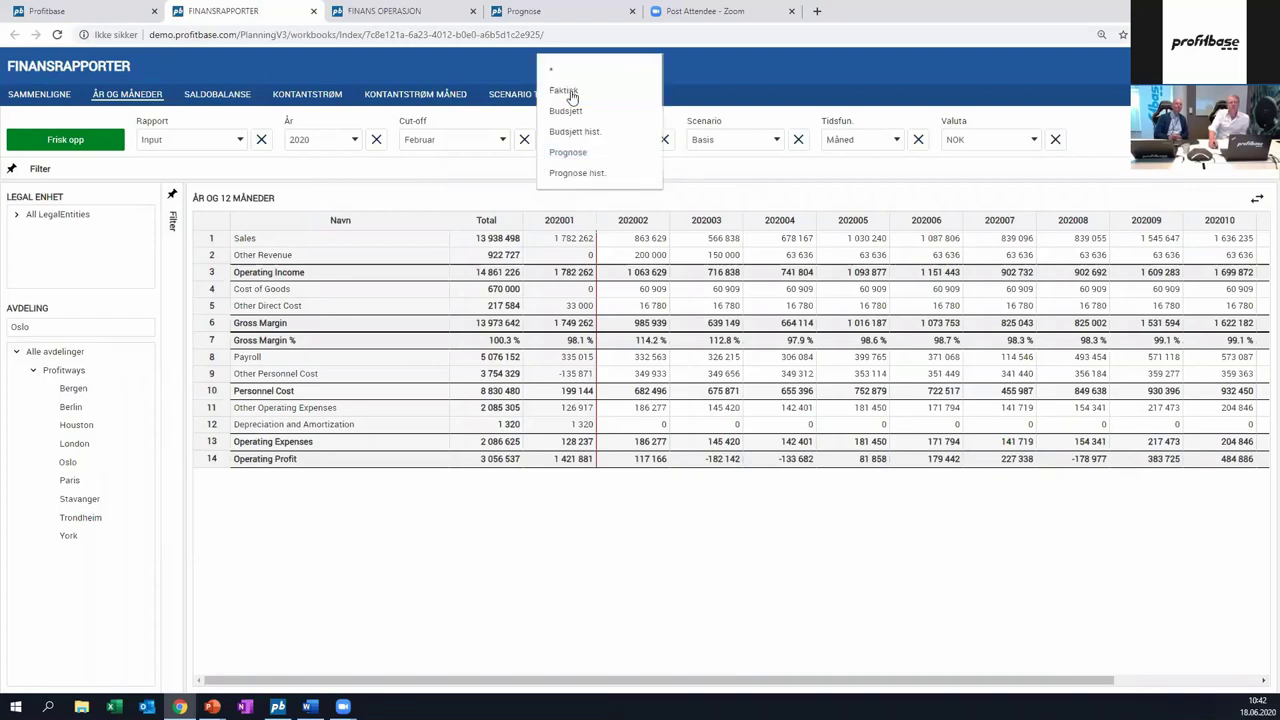
pyautogui.click(568, 92)
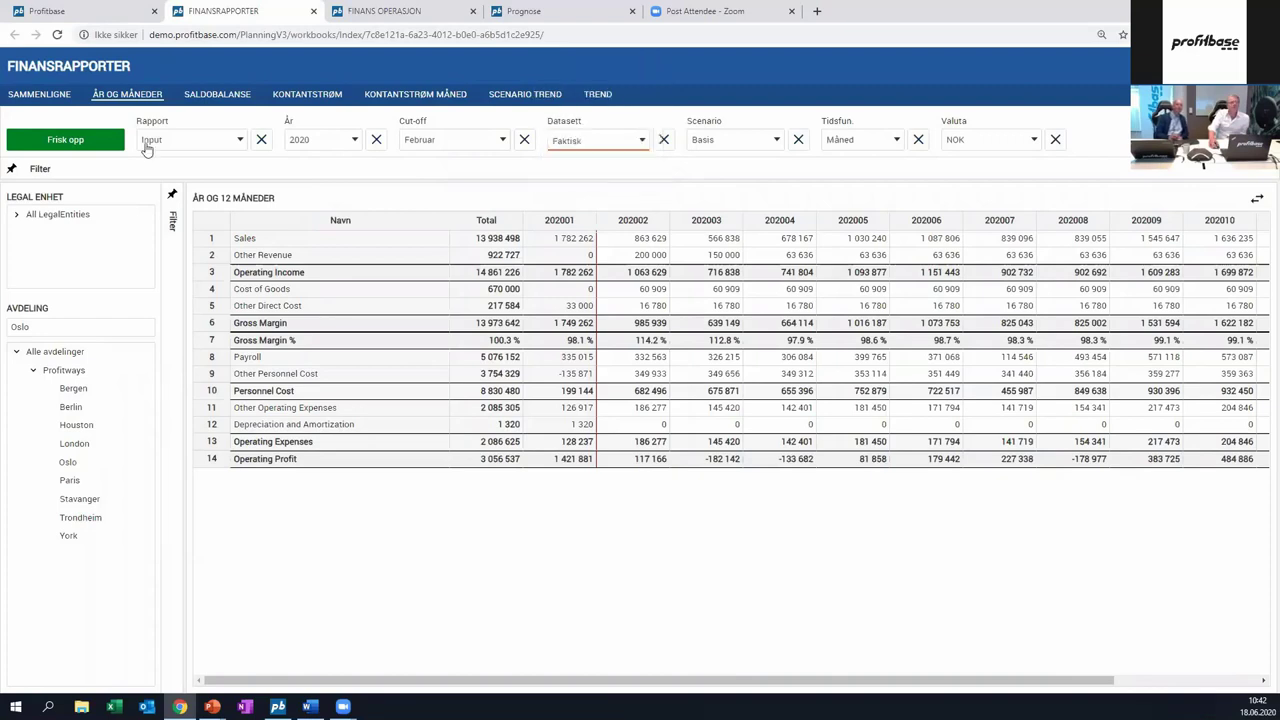
pyautogui.click(107, 149)
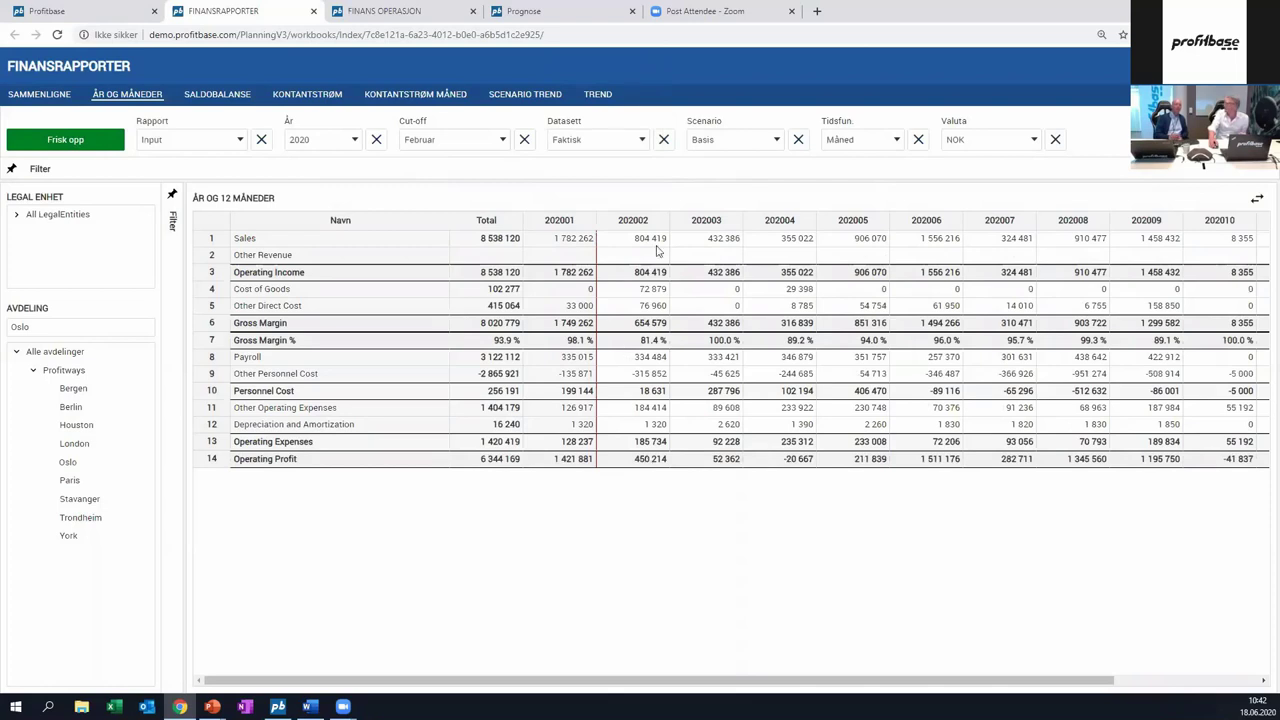
# - Switch the report's dataset to Prognose and refresh the monthly figures
pyautogui.click(624, 152)
pyautogui.click(586, 206)
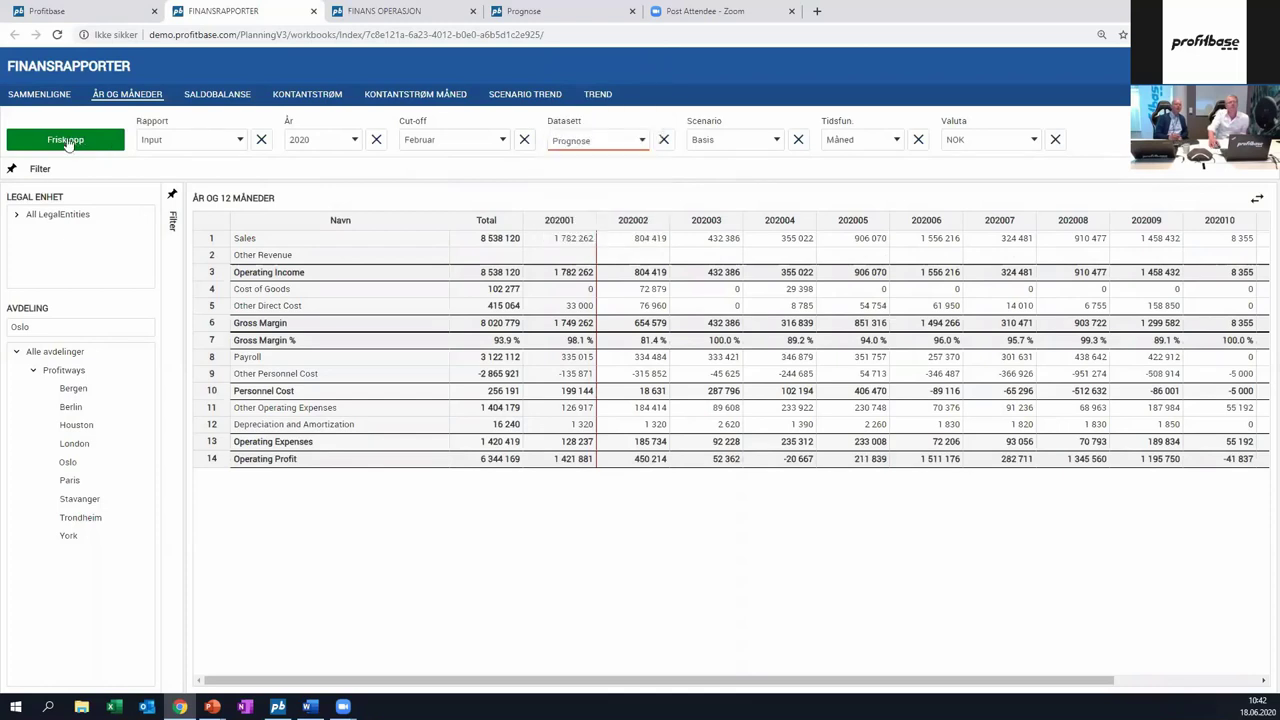
pyautogui.click(66, 141)
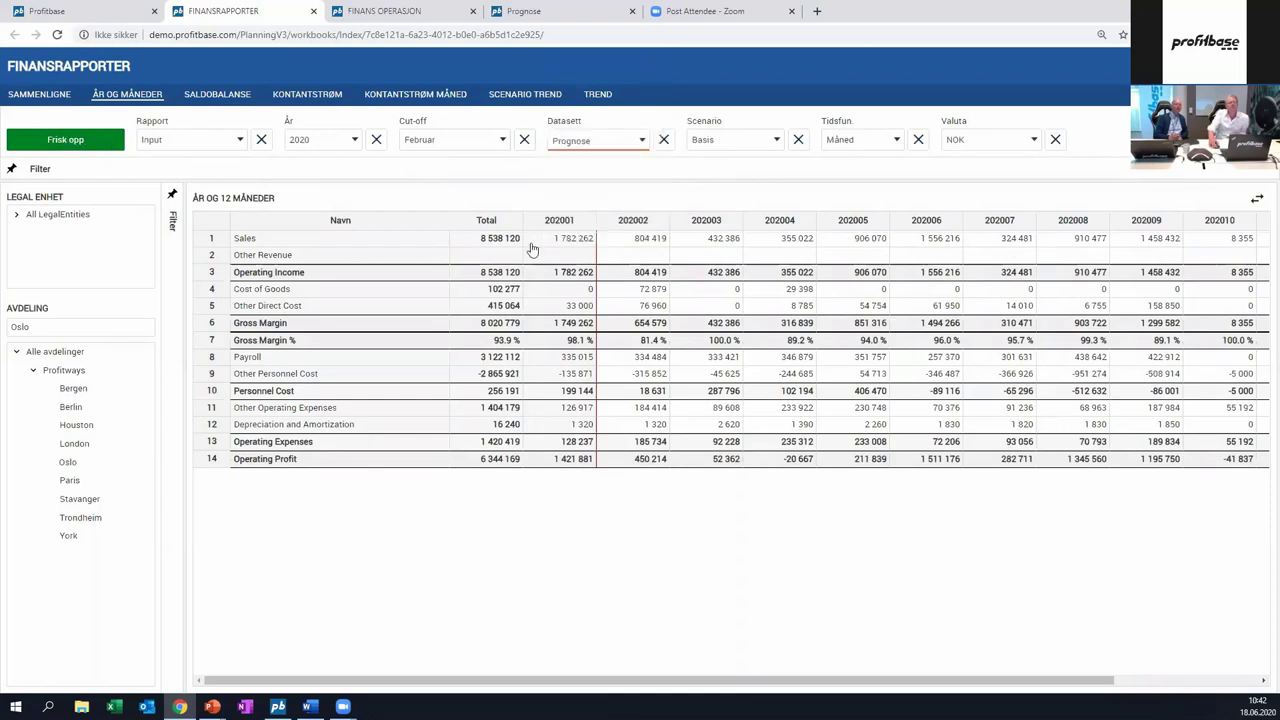
# - Display the Kontantstrøm charts for Oslo's Basis forecast scenario and highlight the total cash flow chart's title
pyautogui.click(724, 147)
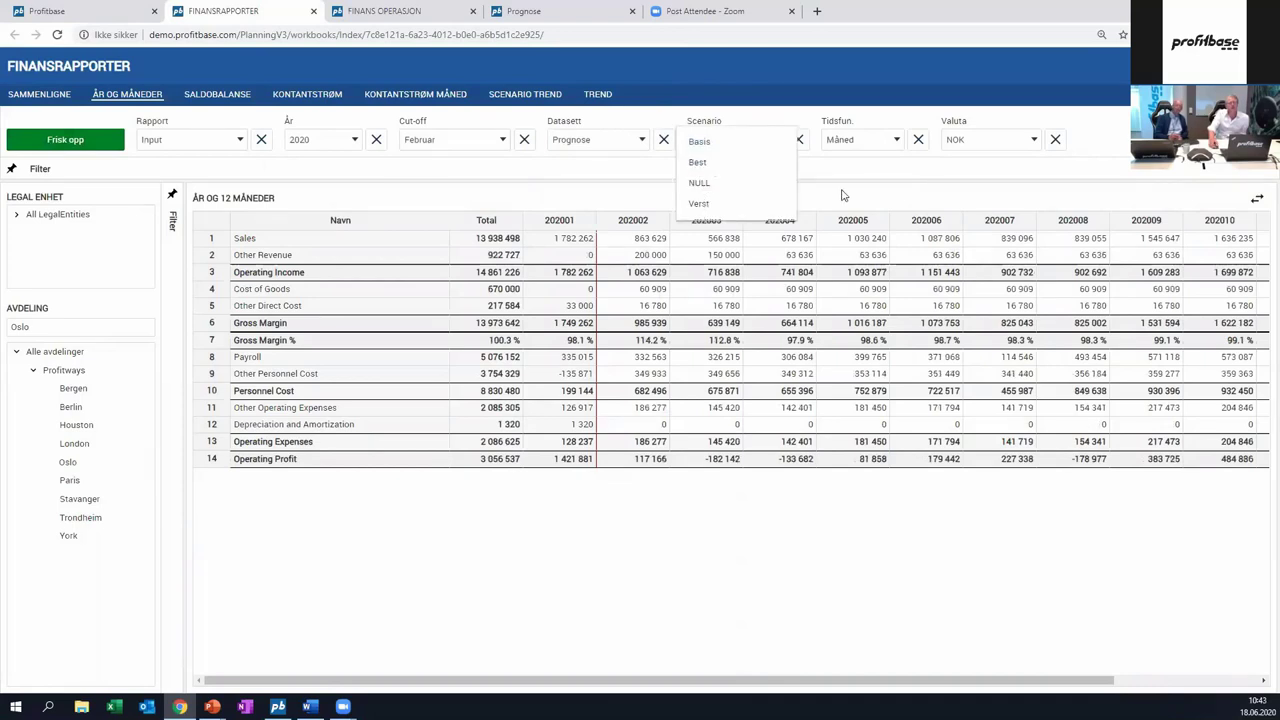
pyautogui.click(318, 102)
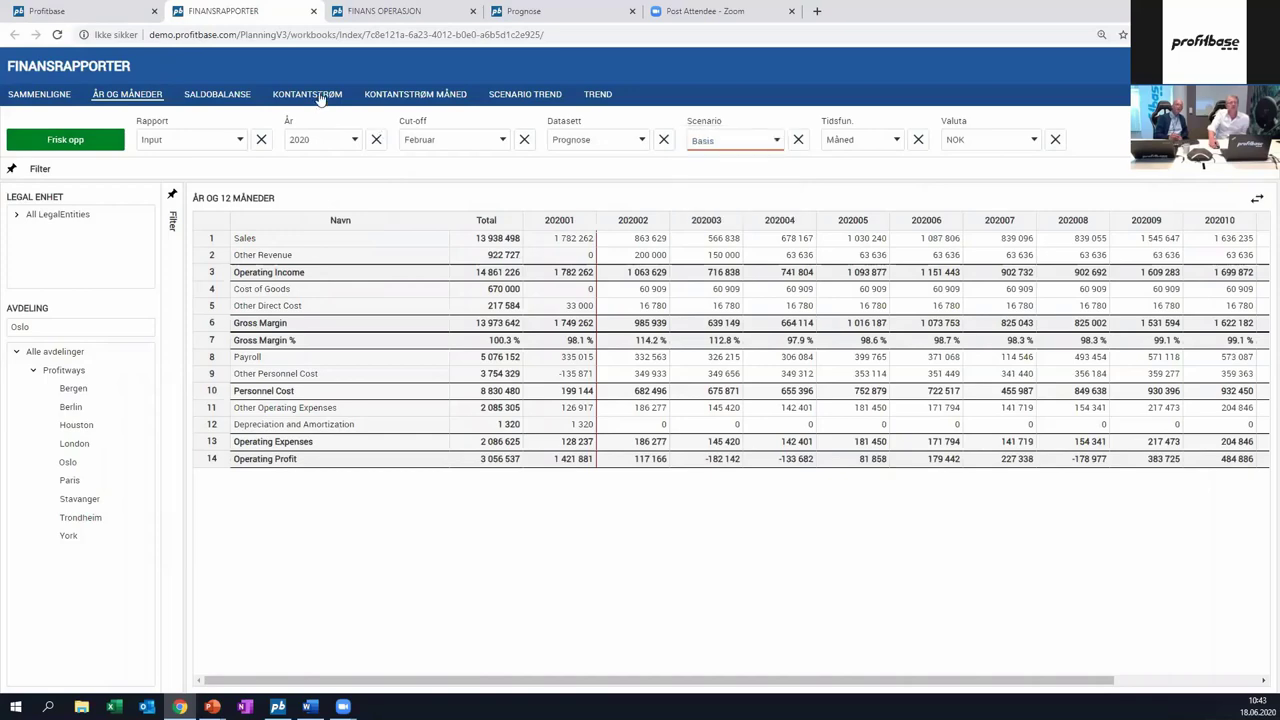
pyautogui.click(307, 94)
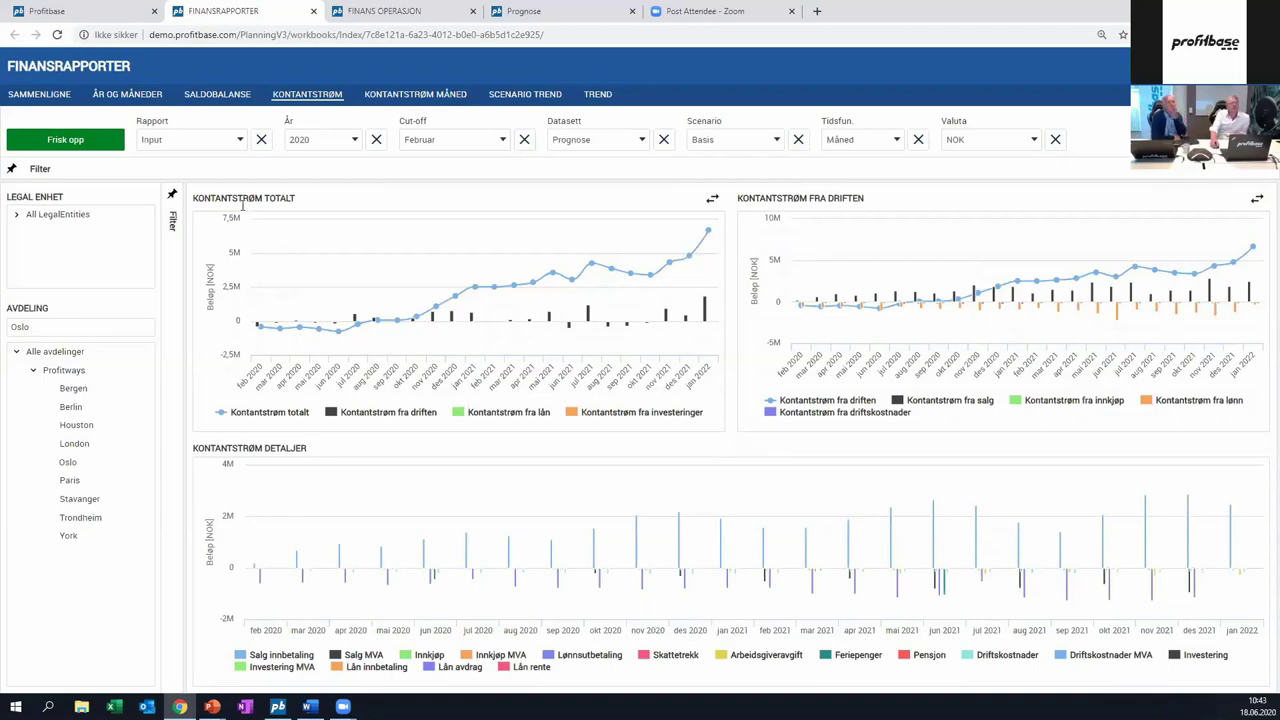
pyautogui.moveTo(205, 198); pyautogui.dragTo(787, 193)
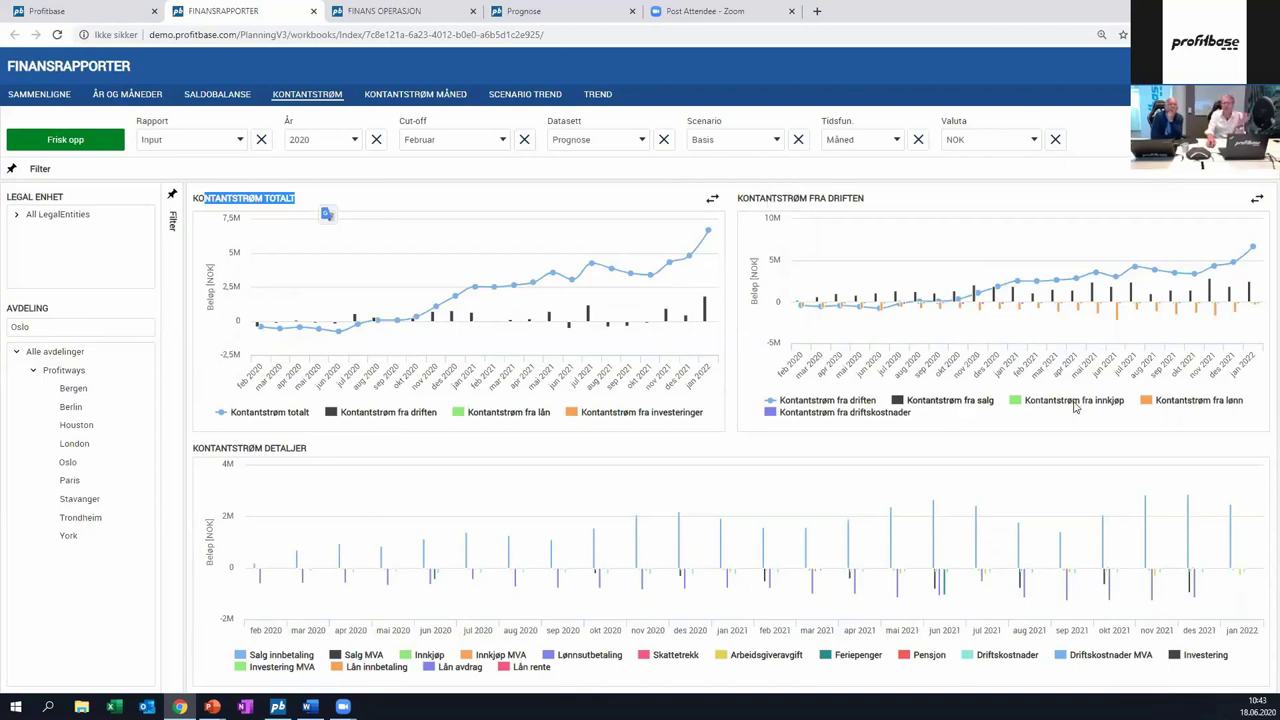
# - Hide the Kontantstrøm fra driften and Kontantstrøm fra salg series in the operating cash flow chart, and restore both
pyautogui.click(821, 401)
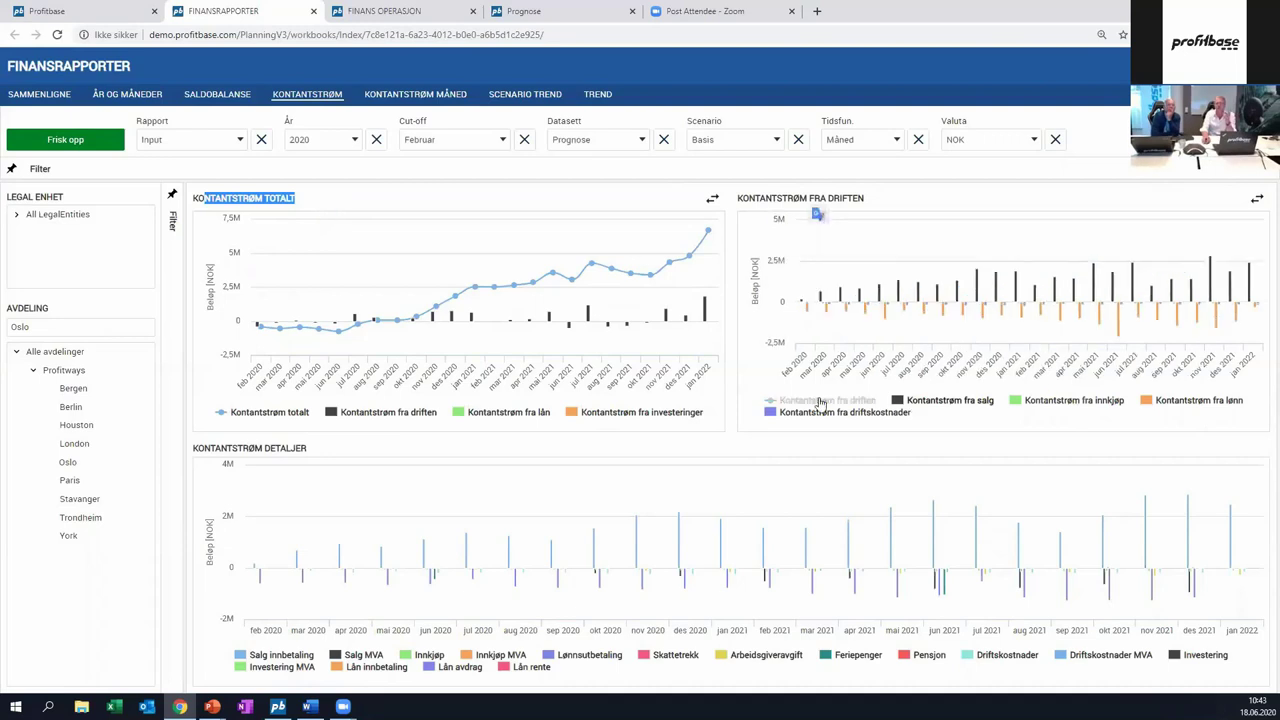
pyautogui.click(960, 400)
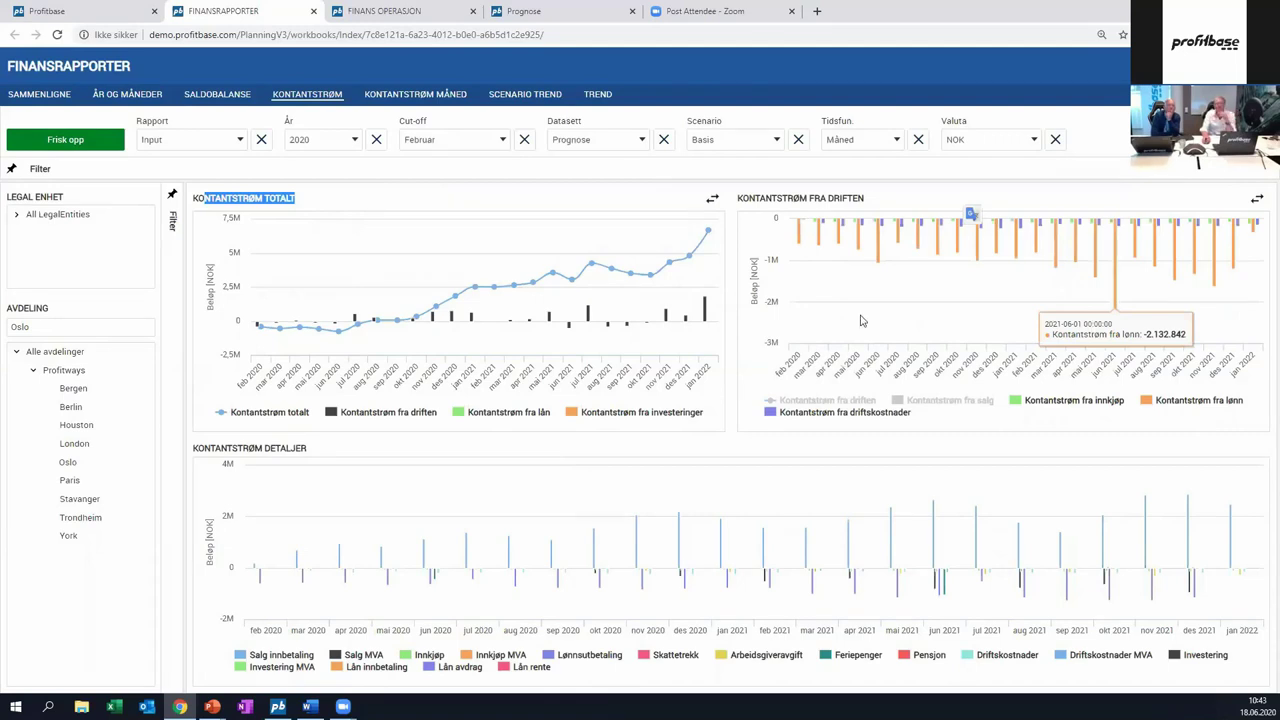
pyautogui.click(850, 401)
pyautogui.click(908, 400)
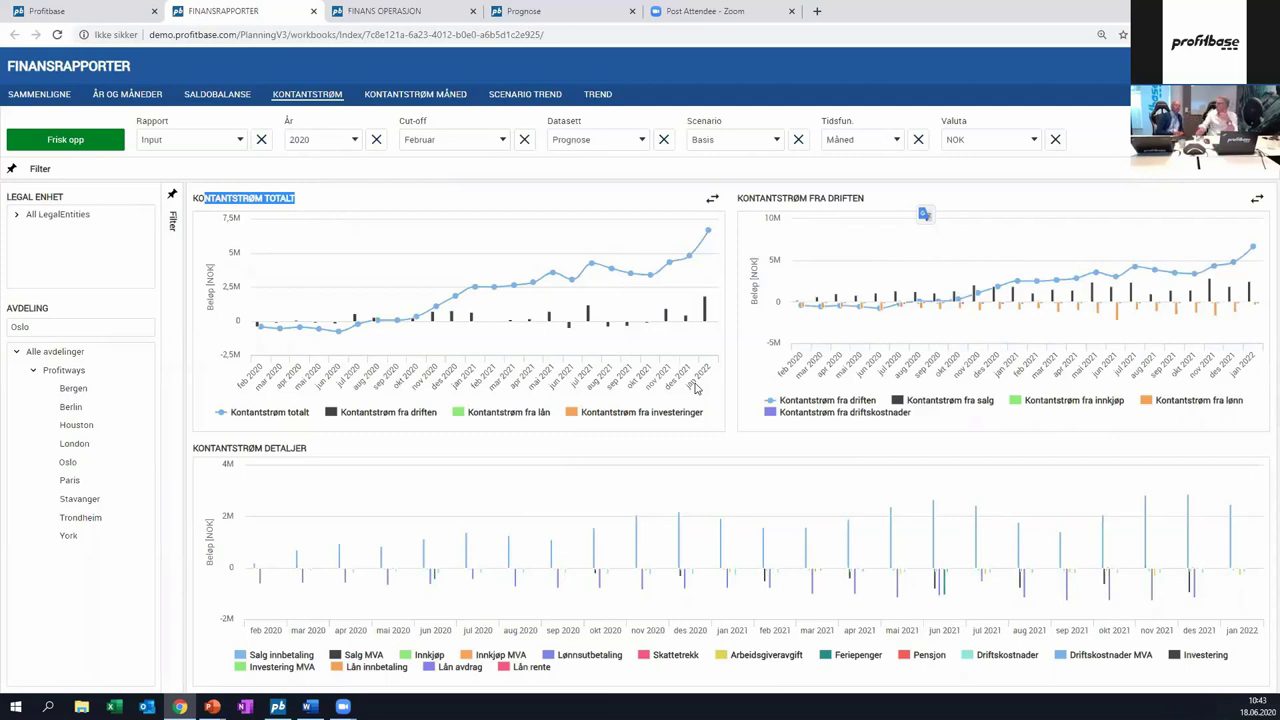
# - Check which scenarios are available for the cash flow report, keeping Basis selected
pyautogui.moveTo(549, 274)
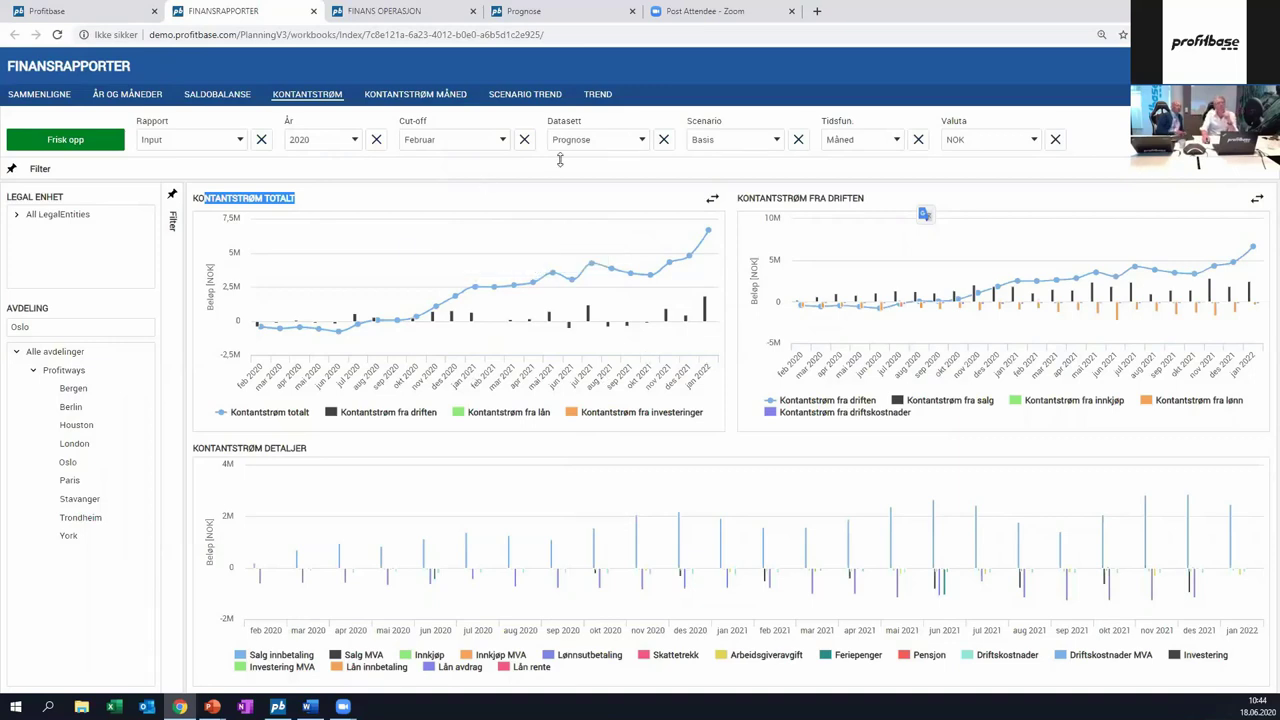
pyautogui.click(729, 143)
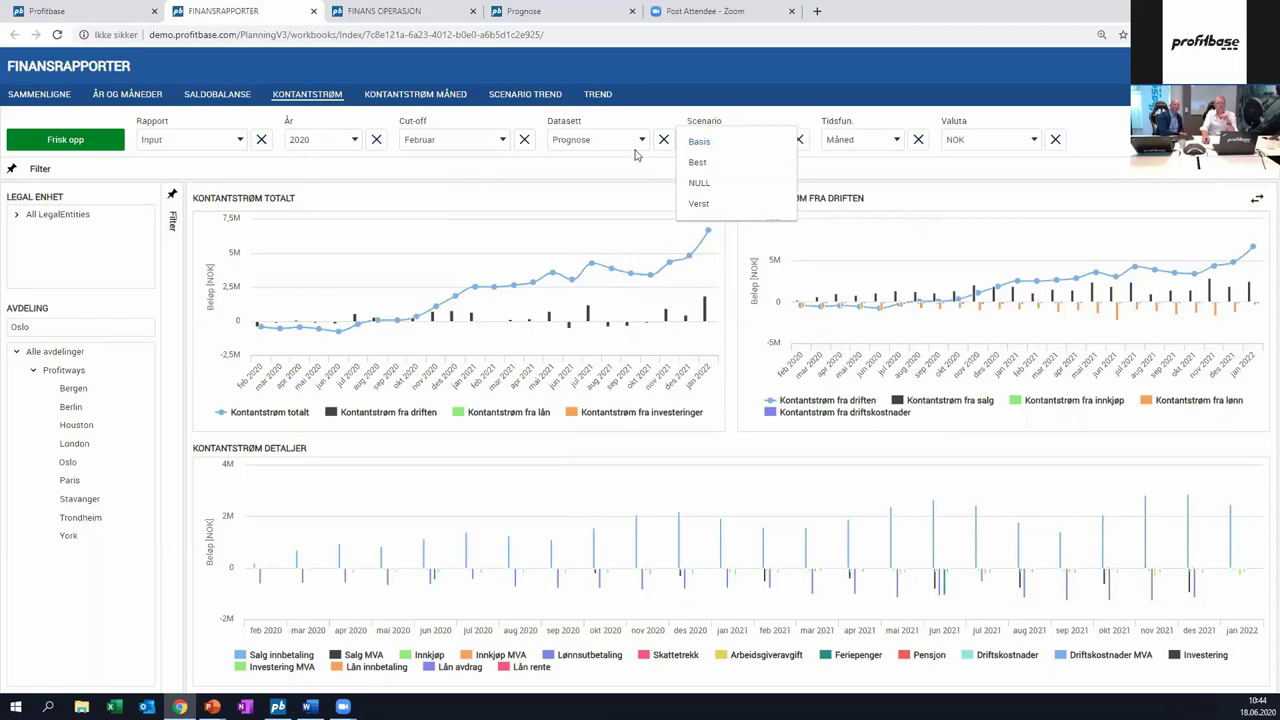
pyautogui.press('Escape')
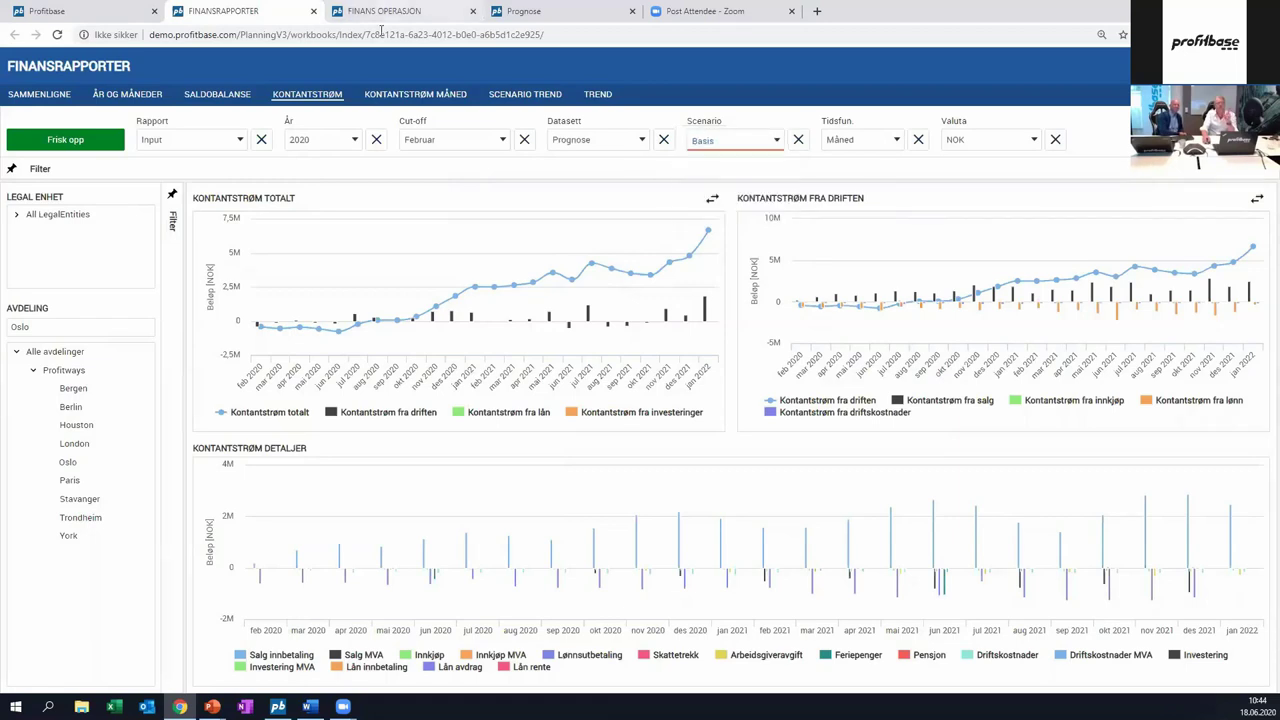
# - In the Finans operasjon workbook, display the Salg: Kilde faktor table and select the Verdi cells of all five rows
pyautogui.click(384, 12)
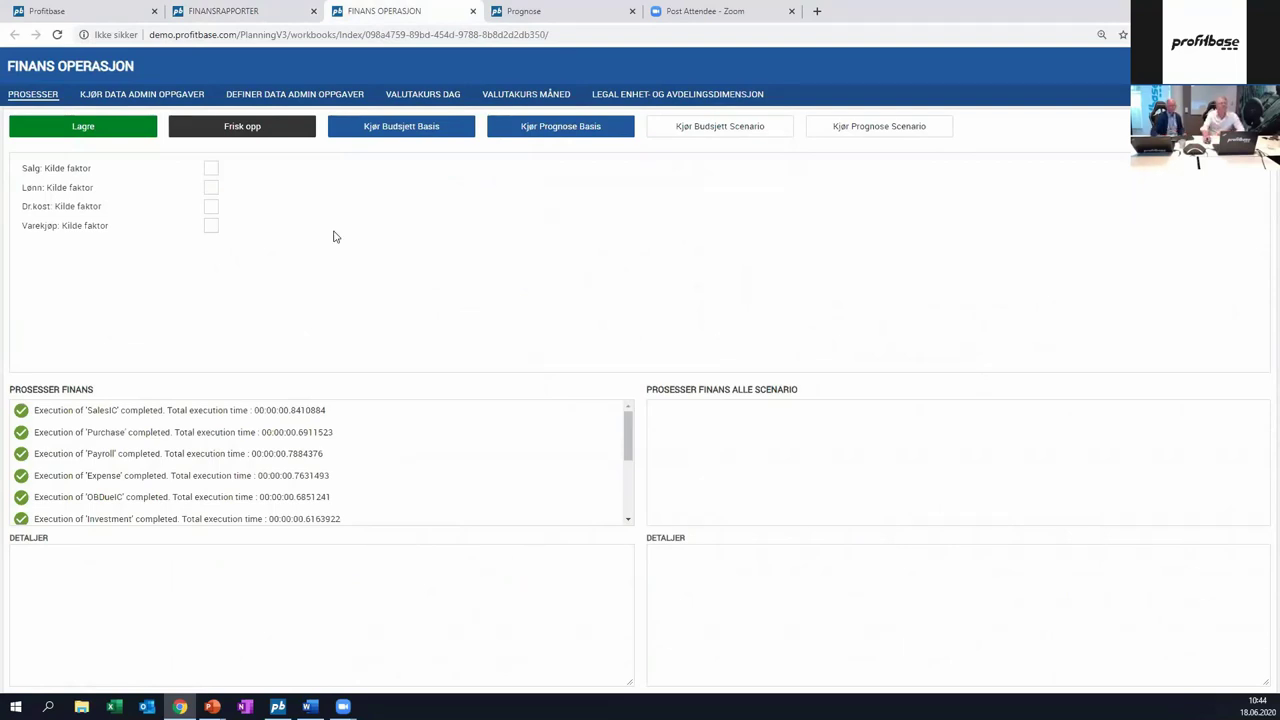
pyautogui.click(211, 172)
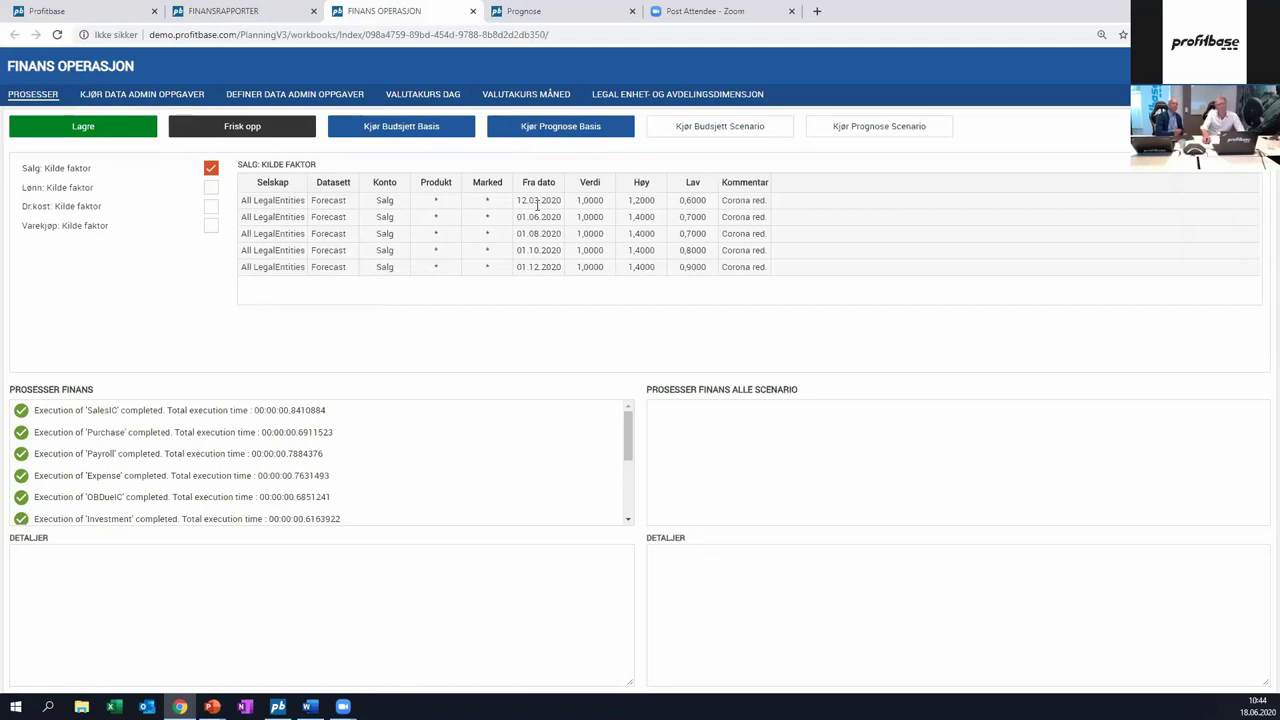
pyautogui.click(589, 201)
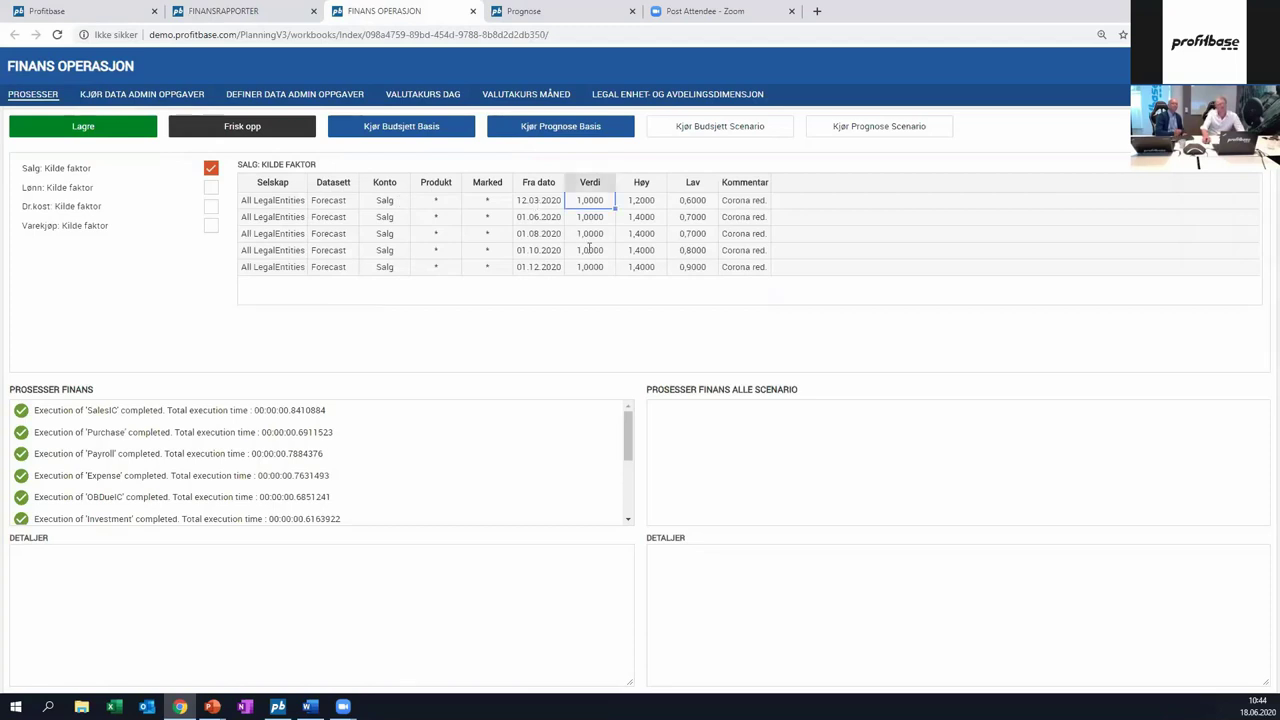
pyautogui.keyDown('shift'); pyautogui.click(589, 267); pyautogui.keyUp('shift')
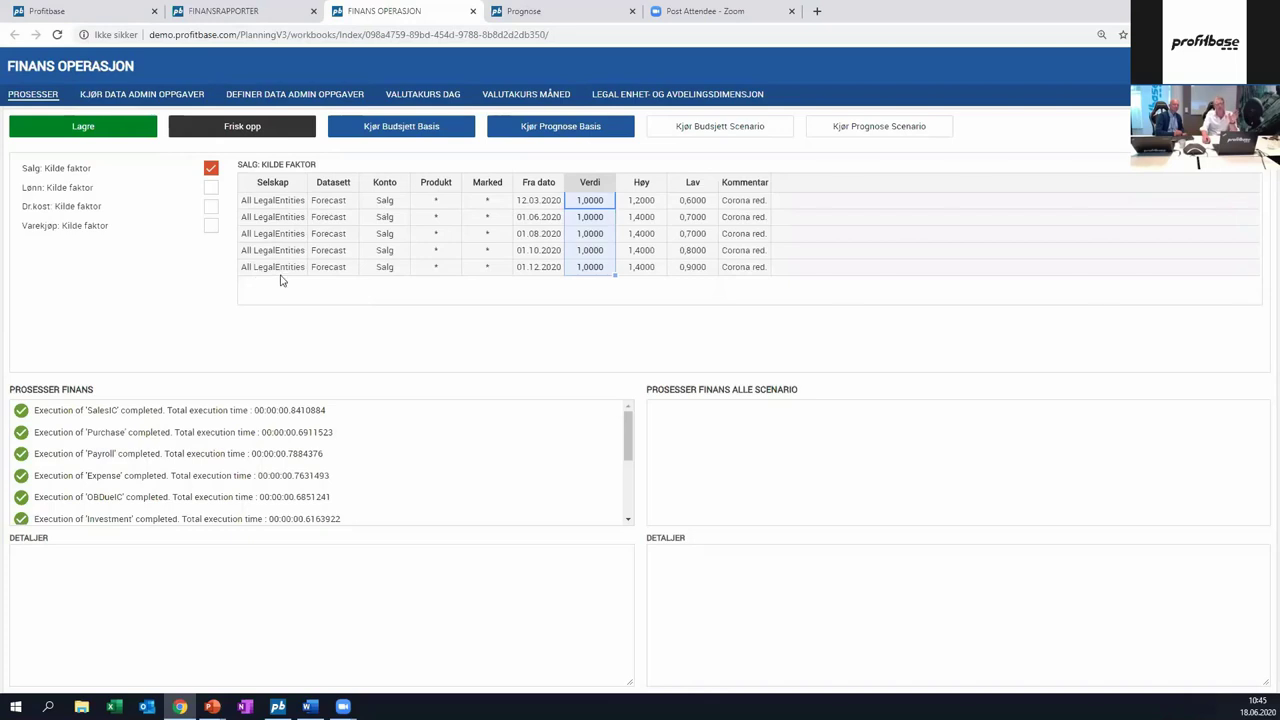
# - Examine the Lav factors of the five rows in the Salg: Kilde faktor table, focusing on the earliest periods
pyautogui.click(440, 297)
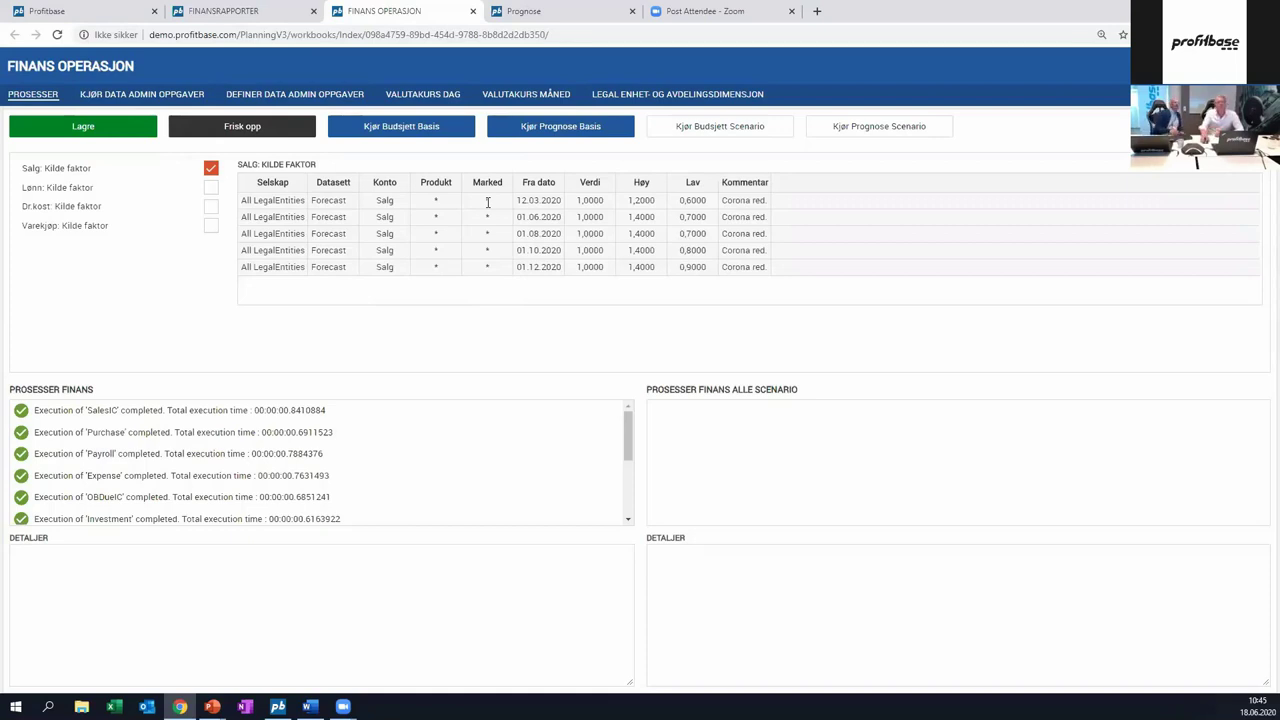
pyautogui.click(698, 203)
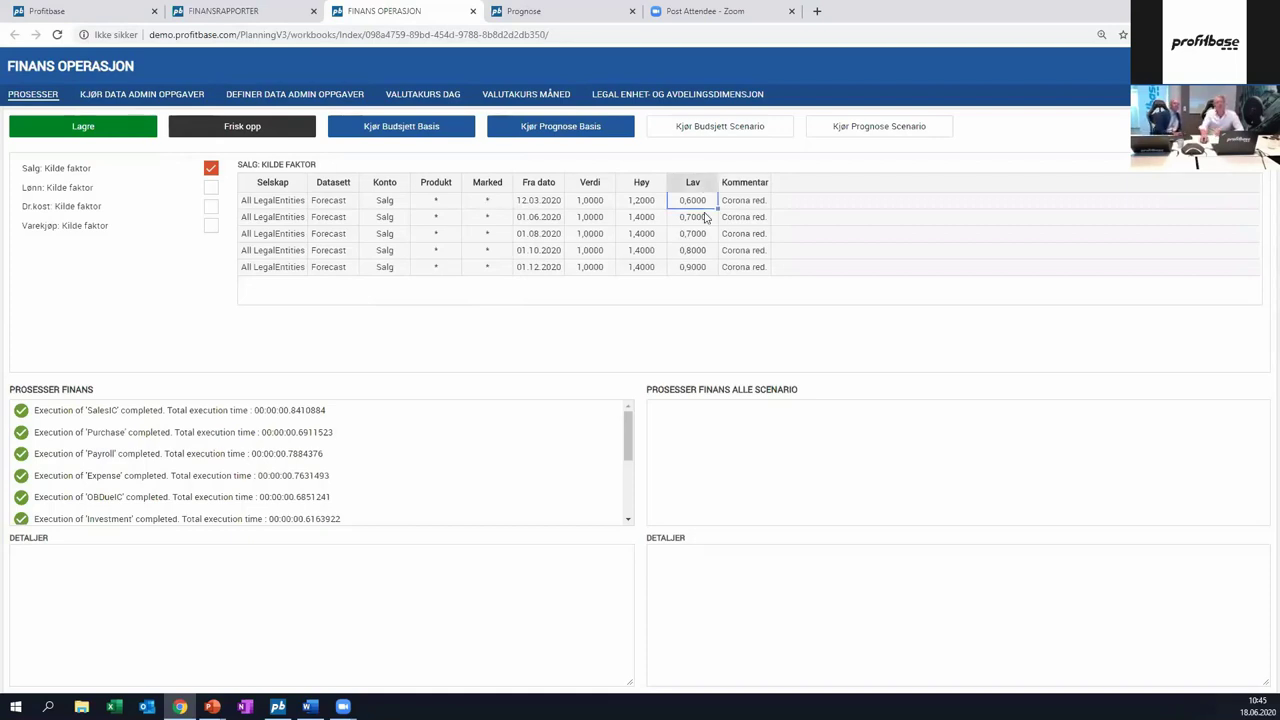
pyautogui.moveTo(705, 210); pyautogui.dragTo(692, 267)
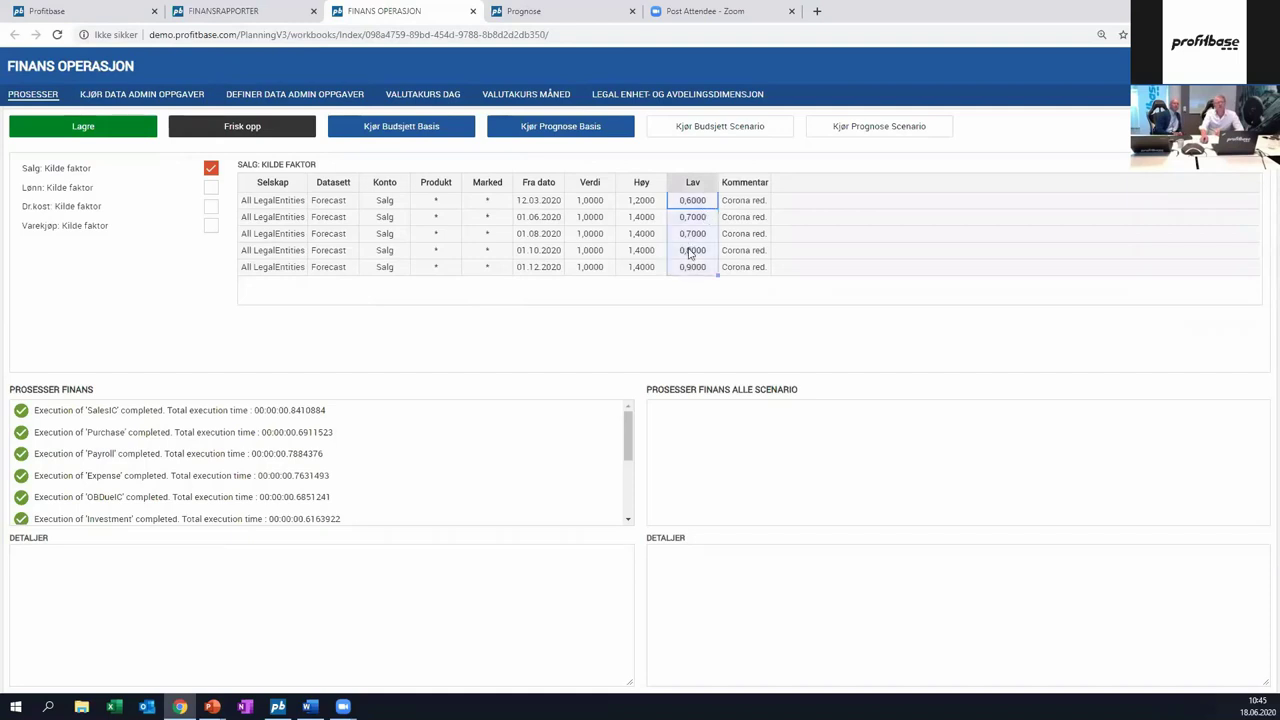
pyautogui.click(705, 201)
pyautogui.click(703, 217)
pyautogui.click(703, 233)
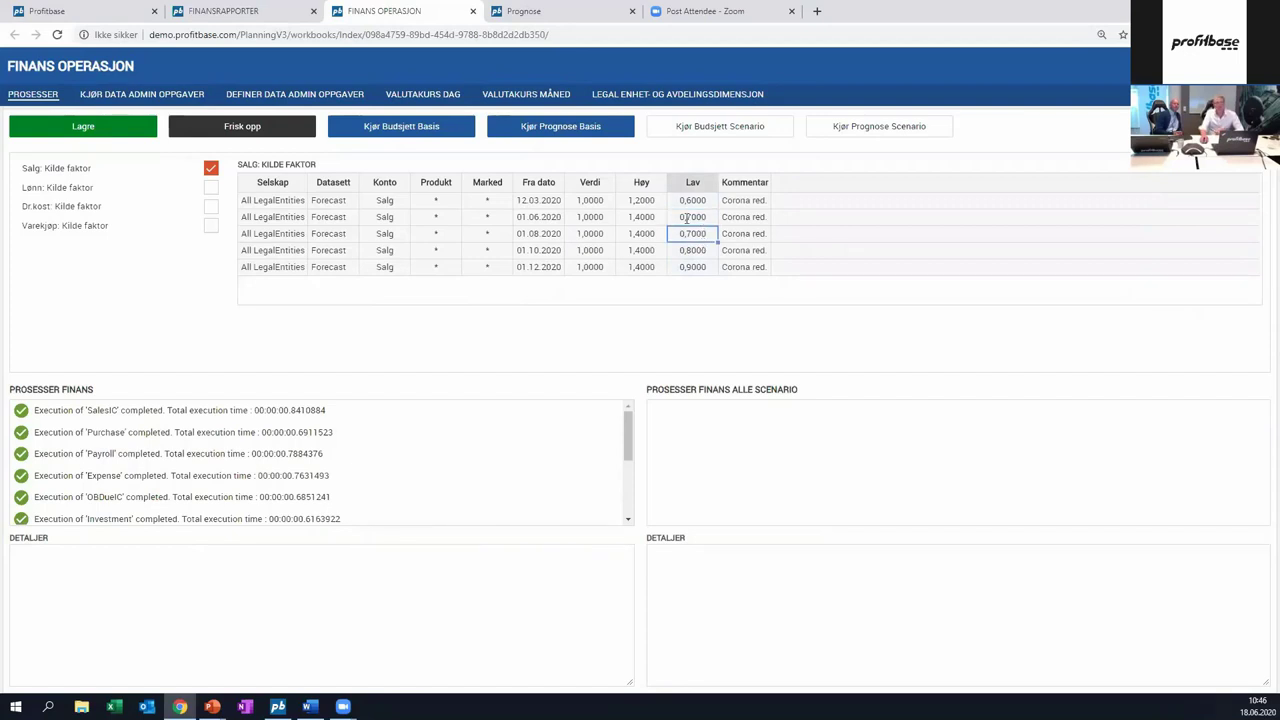
pyautogui.moveTo(690, 202); pyautogui.dragTo(688, 223)
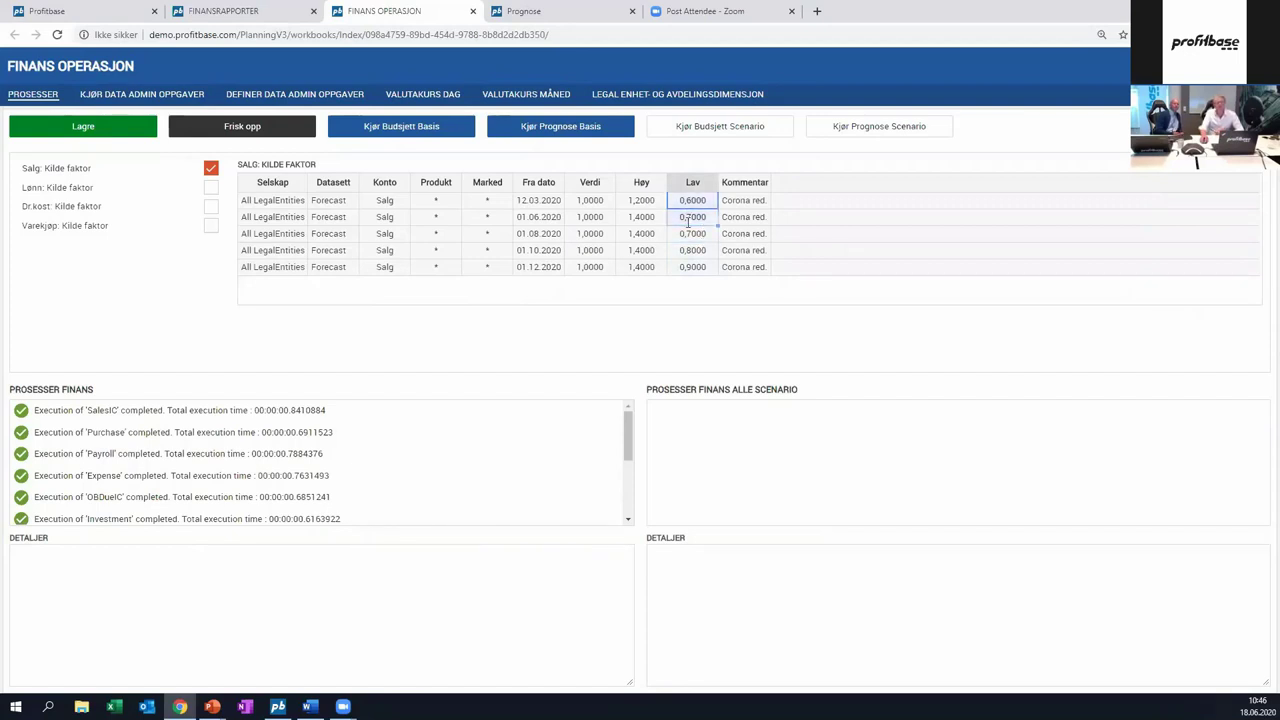
# - Display the Lønn: Kilde faktor table and select the Kommentar cell of the Profitways Consultant row
pyautogui.click(211, 190)
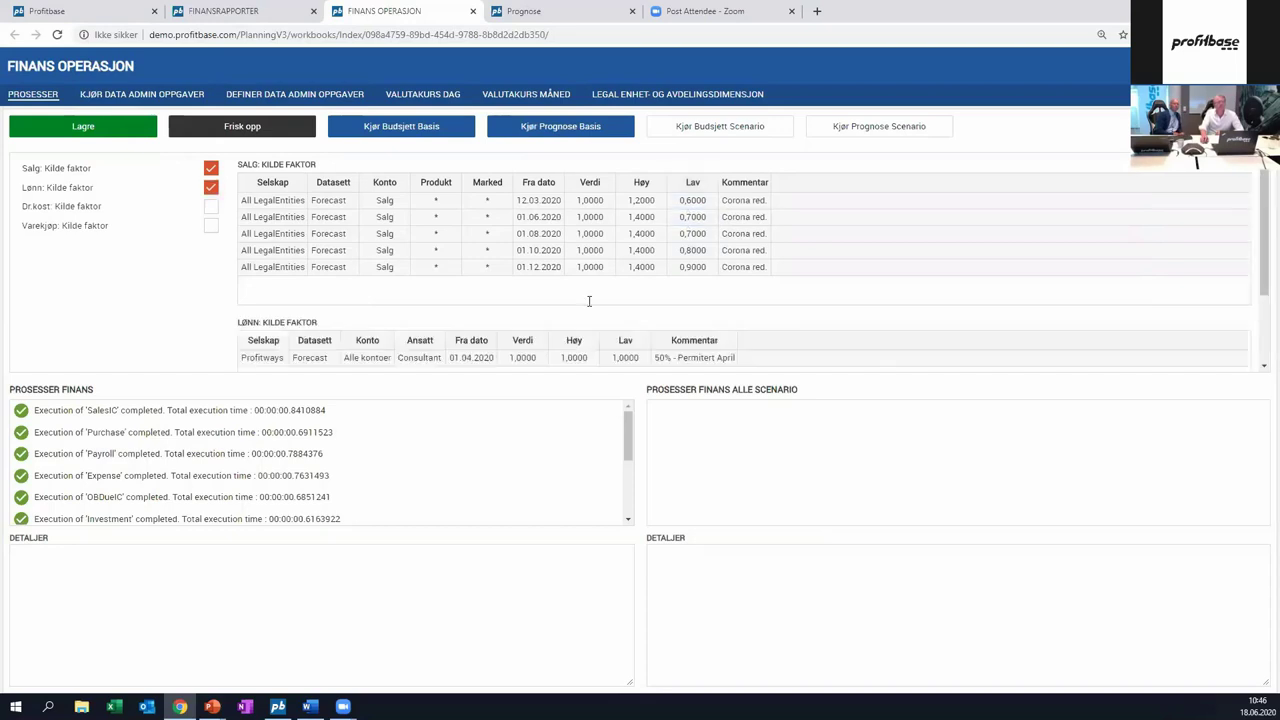
pyautogui.scroll(-1, 673, 313)
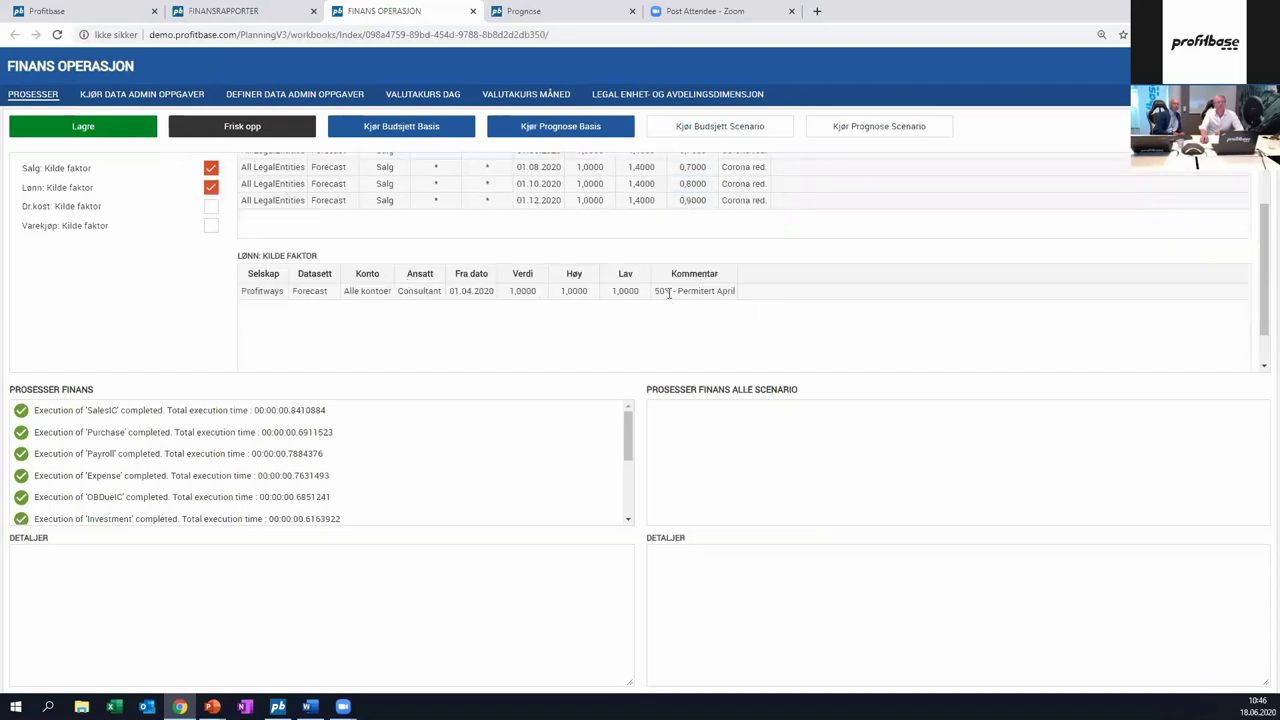
pyautogui.click(669, 292)
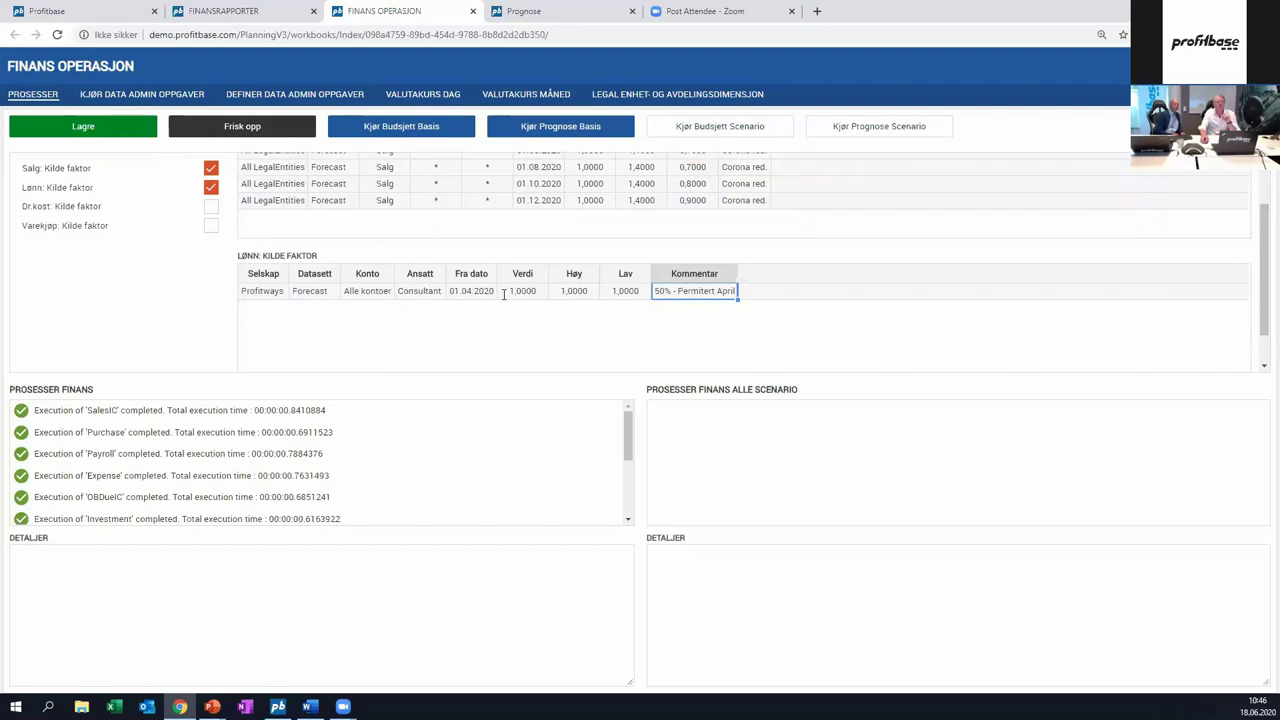
# - Try a Lav factor of 0,5 for the Consultant row in the Lønn: Kilde faktor table, and restore it to 1
pyautogui.click(623, 292)
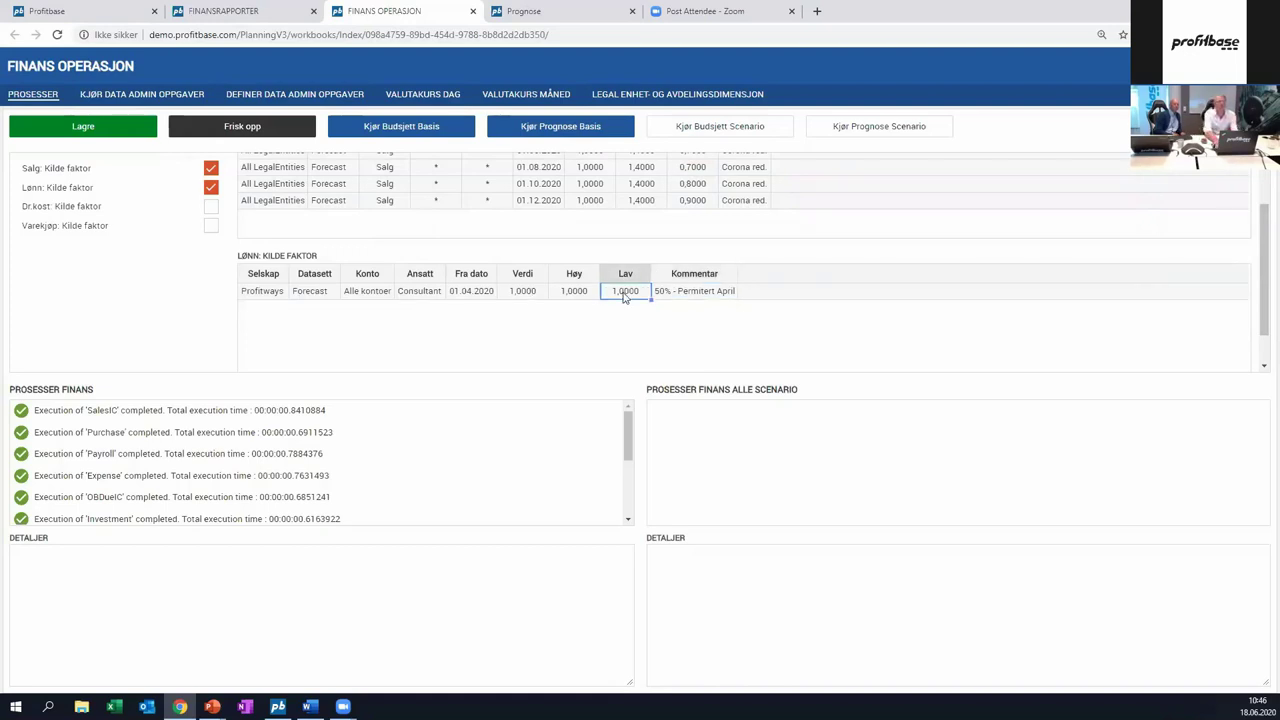
pyautogui.write('0,5')
pyautogui.press('Return')
pyautogui.click(473, 290)
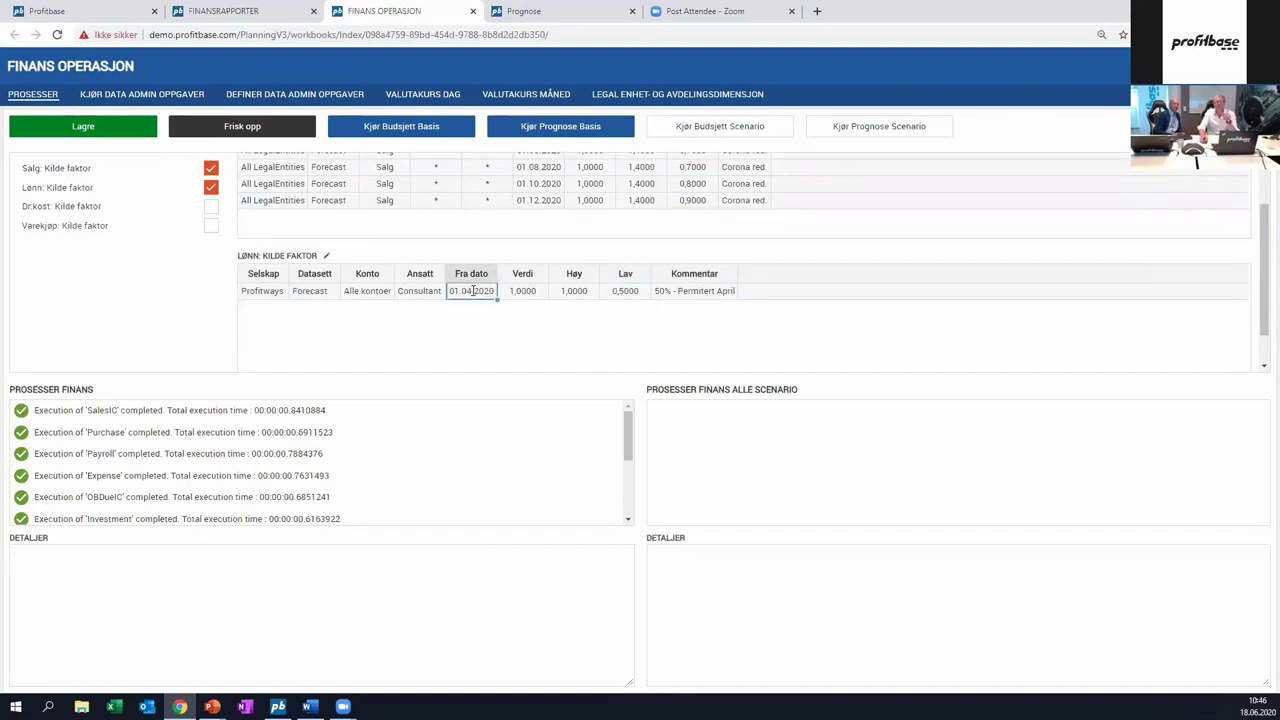
pyautogui.click(614, 291)
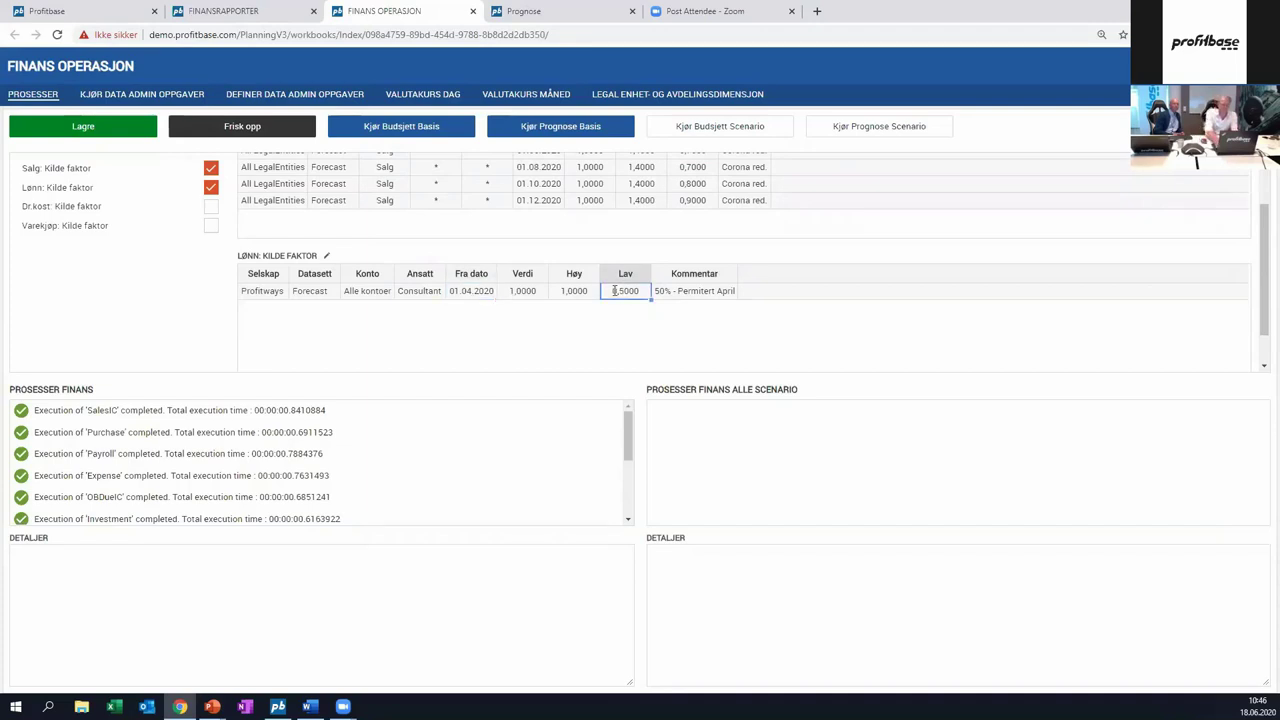
pyautogui.write('1')
pyautogui.press('Return')
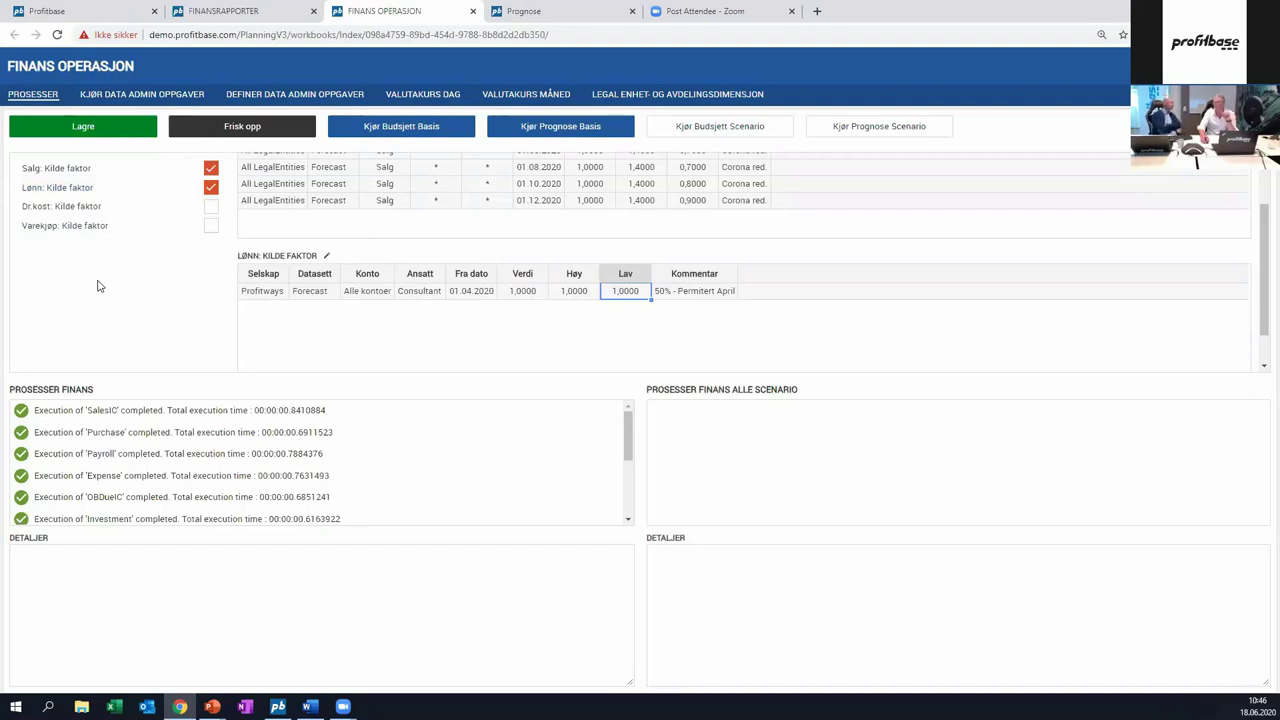
# - Run the forecast scenario process, and display Oslo's Kontantstrøm charts for the Verst scenario in the finance reports
pyautogui.click(890, 127)
pyautogui.hotkey('ctrl', 'Tab')
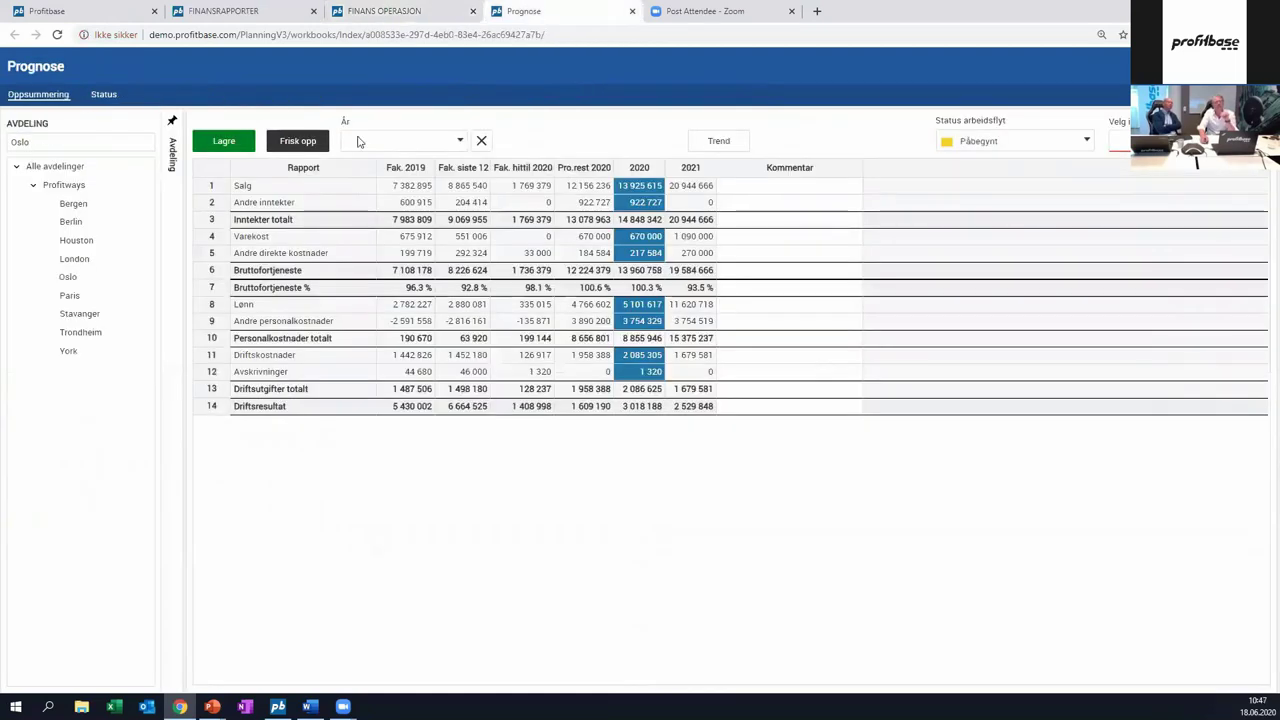
pyautogui.hotkey('ctrl', '2')
pyautogui.click(757, 147)
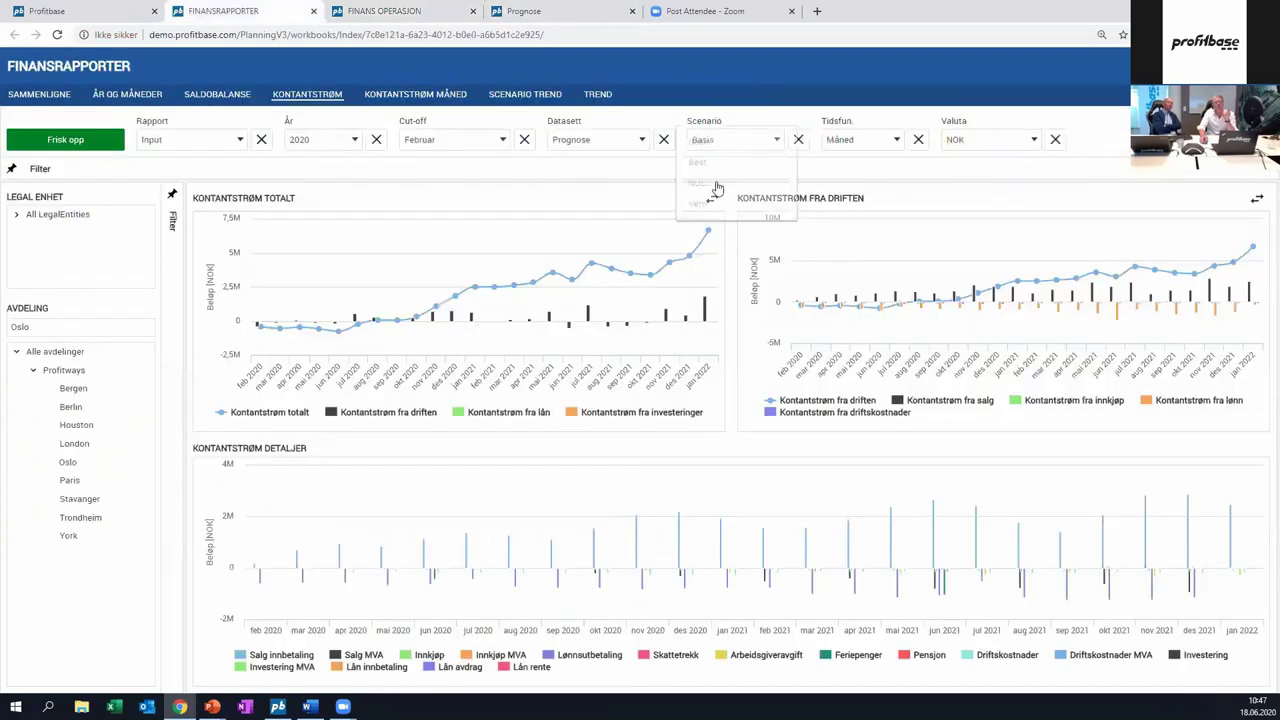
pyautogui.click(703, 204)
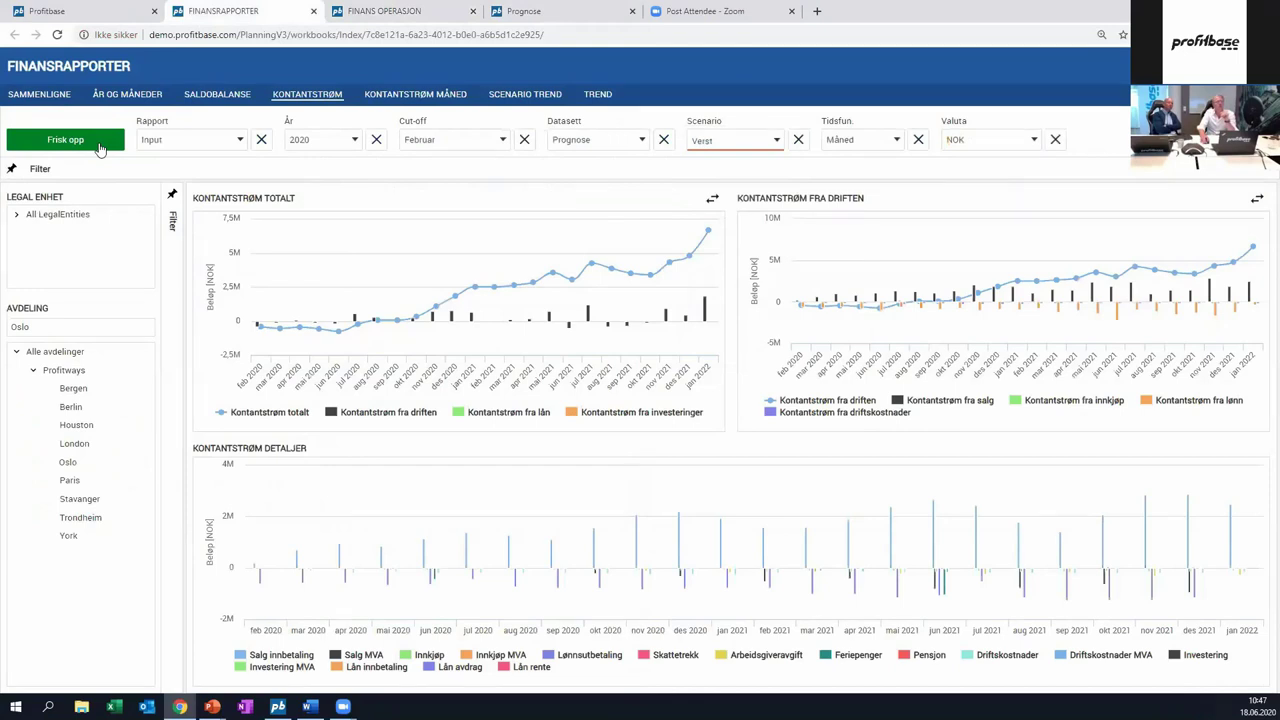
pyautogui.click(100, 148)
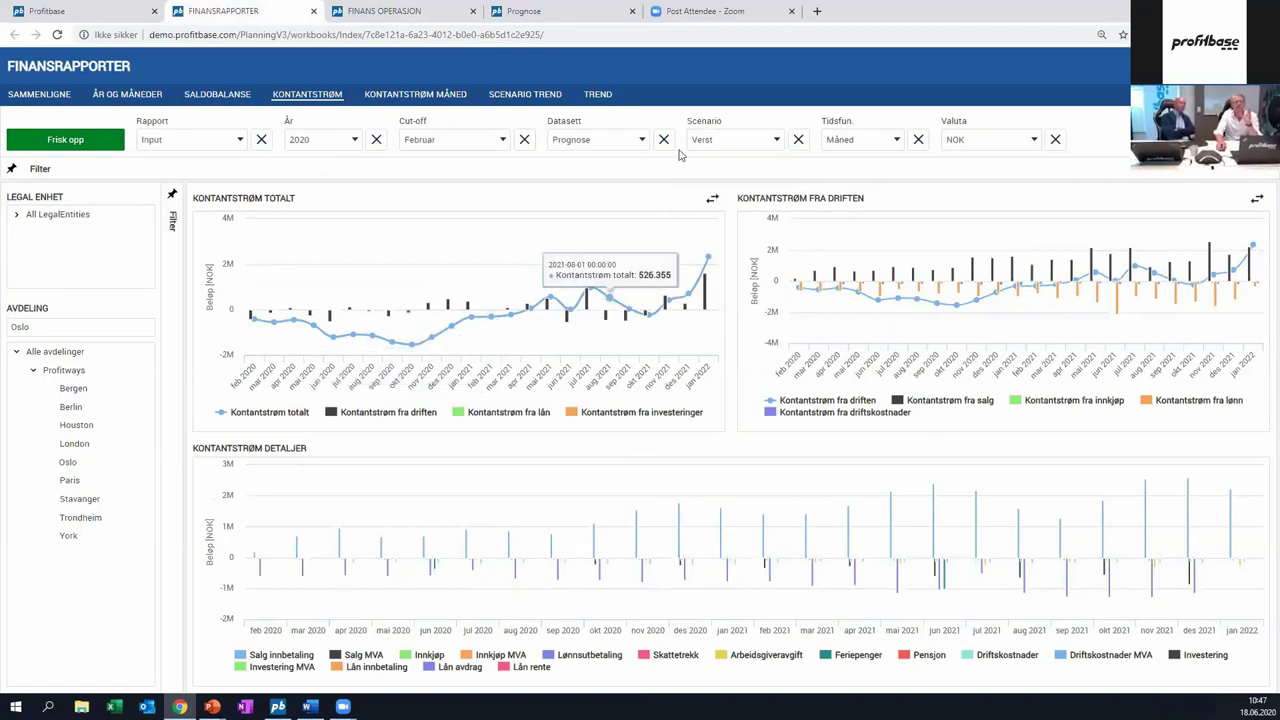
# - Display the Kontantstrøm charts for the Best scenario, first for Oslo and again for Profitways as a whole
pyautogui.click(712, 122)
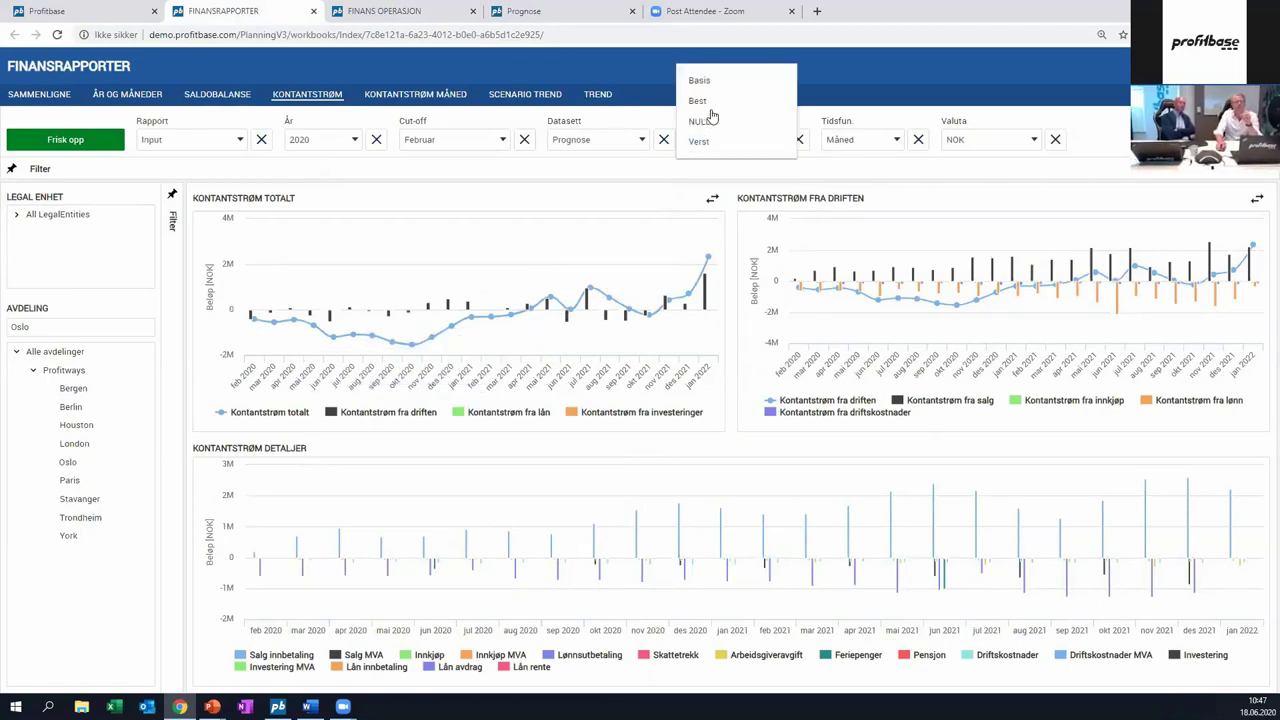
pyautogui.click(700, 103)
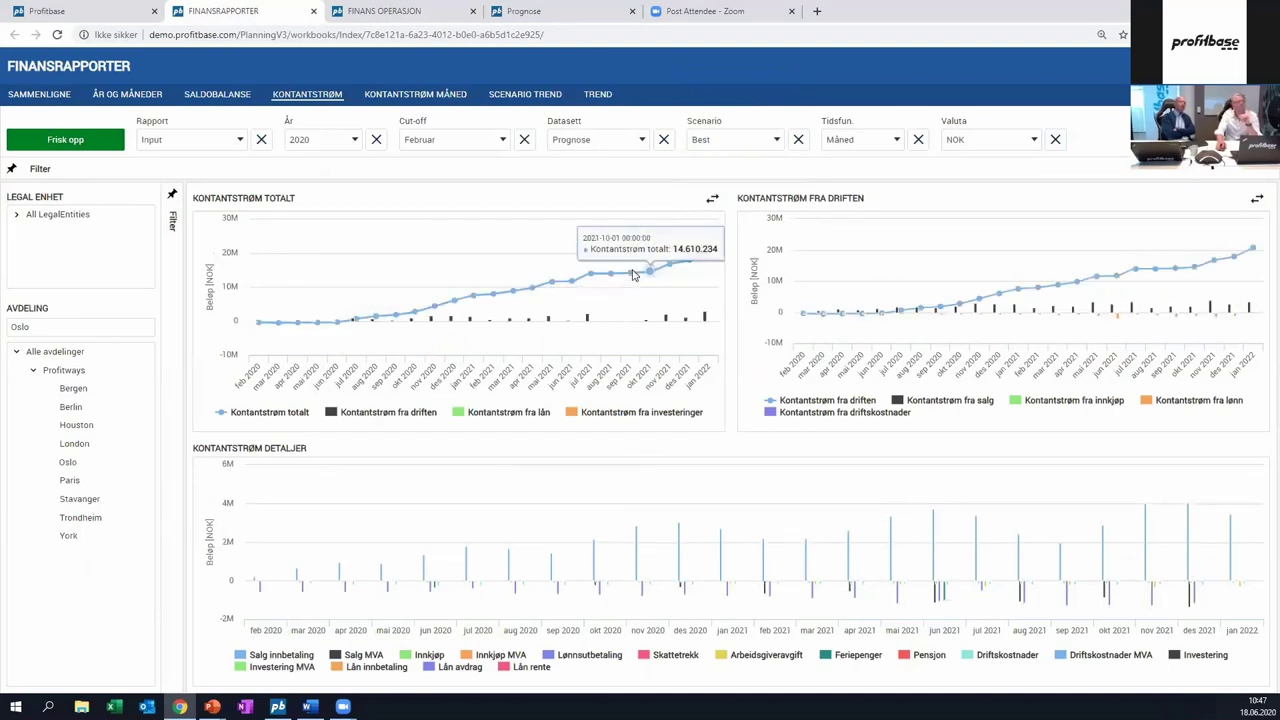
pyautogui.click(50, 372)
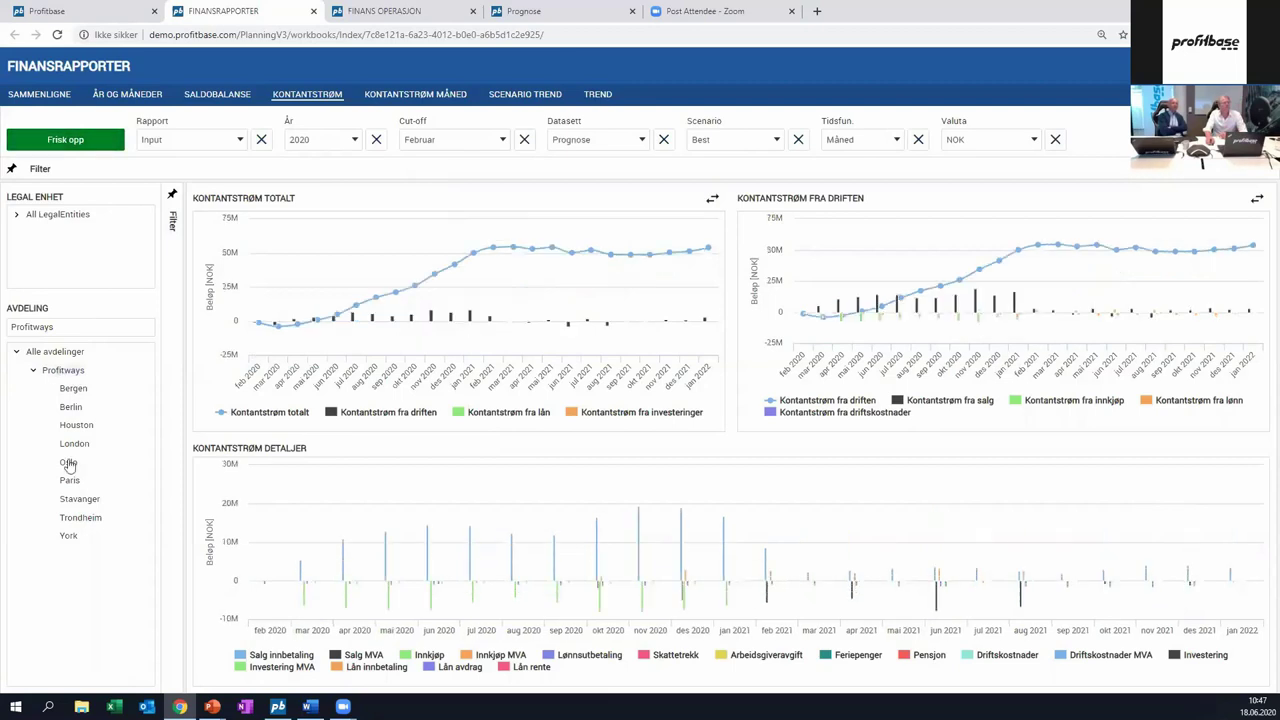
# - Display Stavanger's Kontantstrøm charts for the Best scenario and for the Basis scenario
pyautogui.click(76, 499)
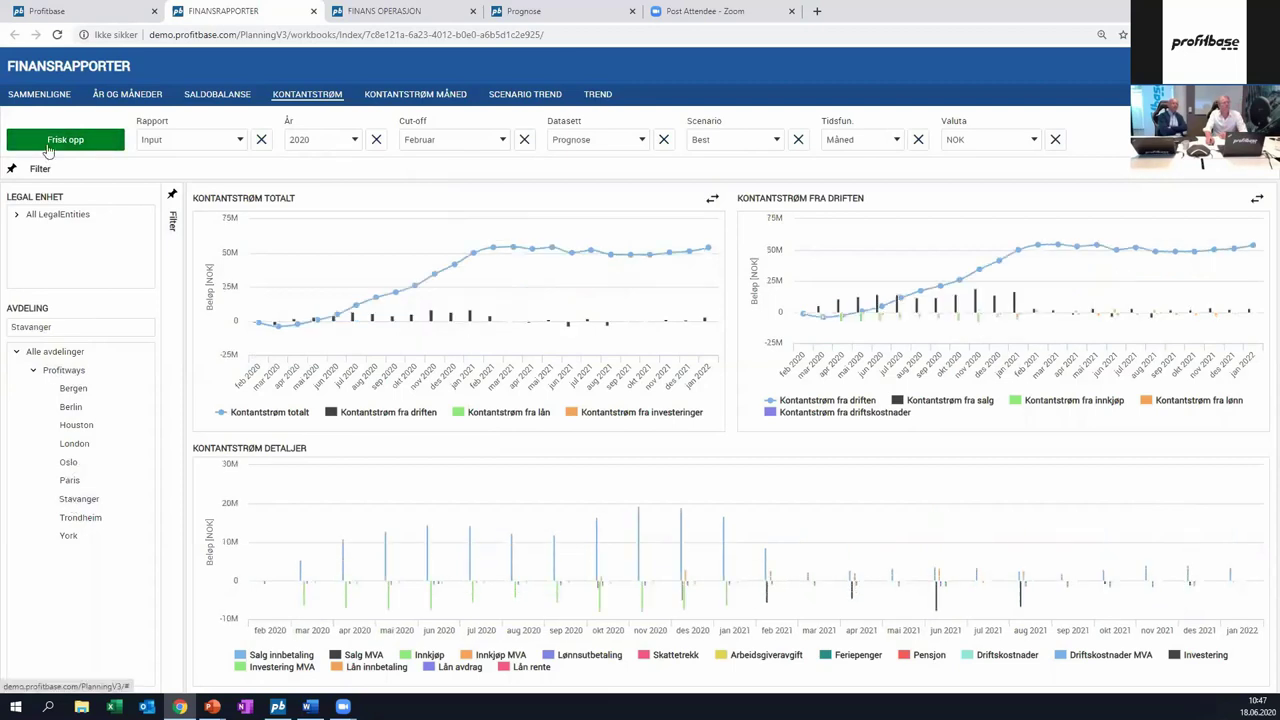
pyautogui.click(47, 147)
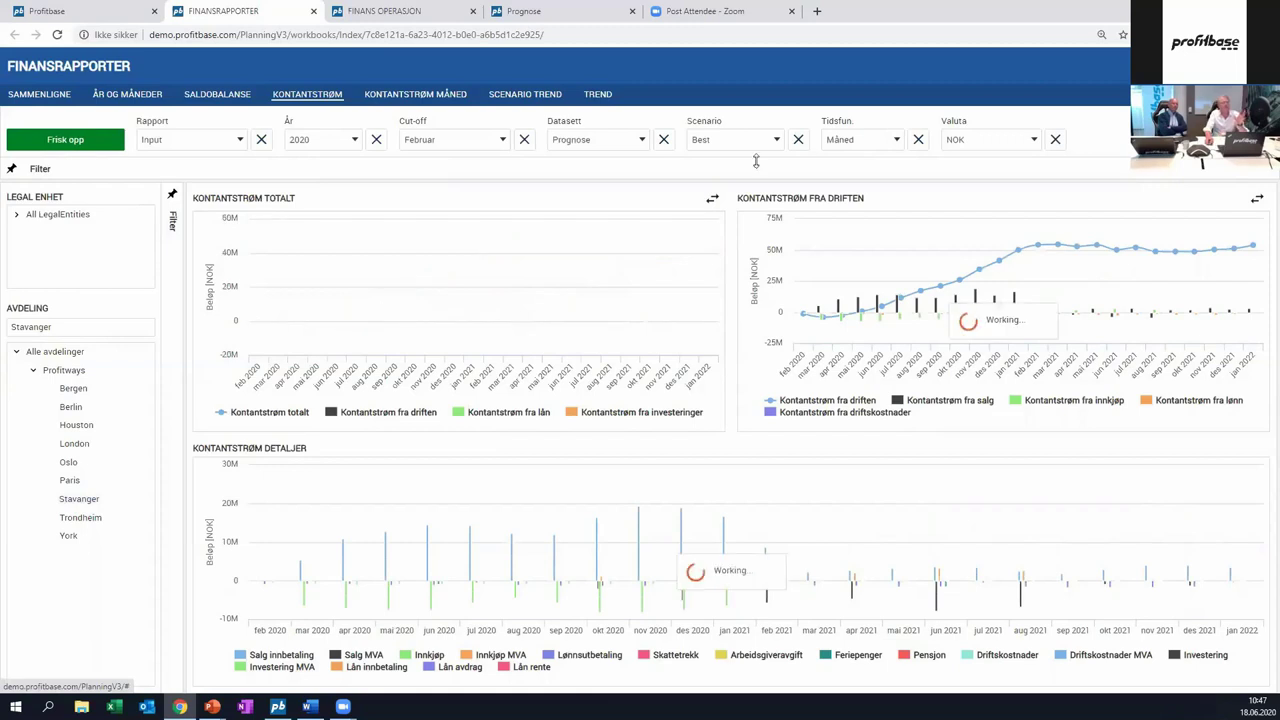
pyautogui.click(700, 148)
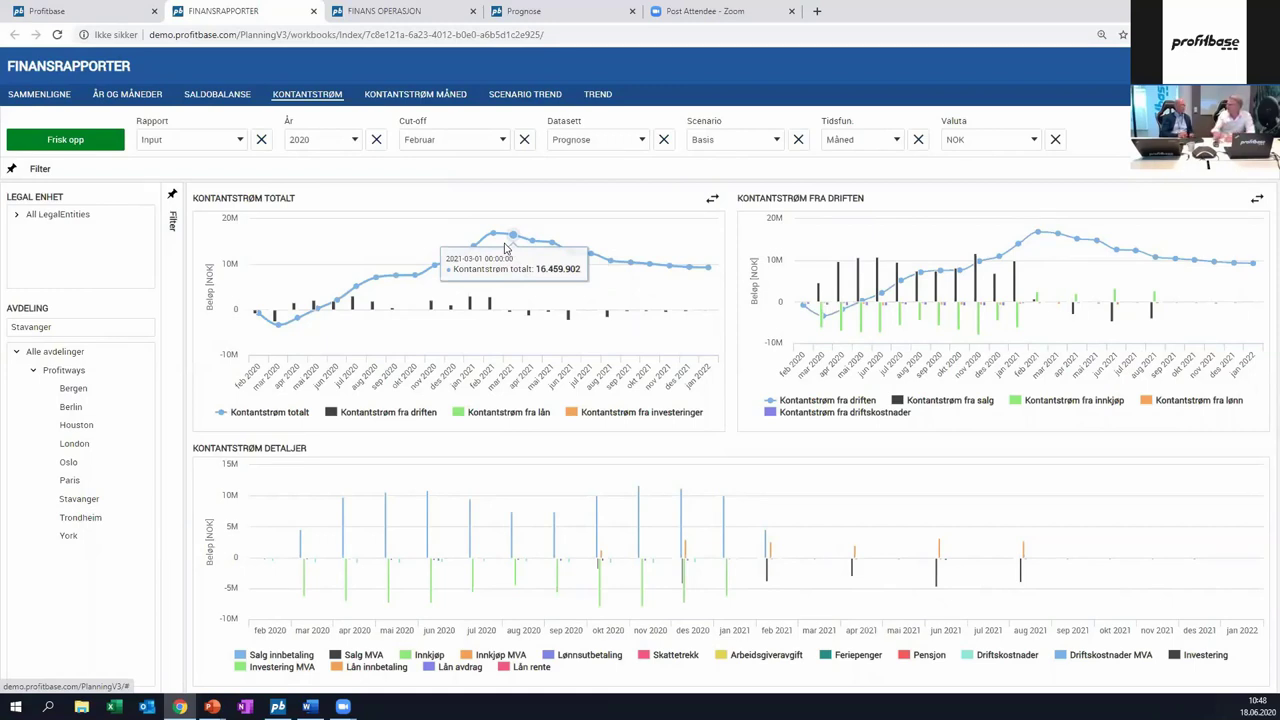
# - Switch to the PowerPoint slide show and advance to the closing TAKK FOR OSS slide
pyautogui.hotkey('alt', 'Tab')
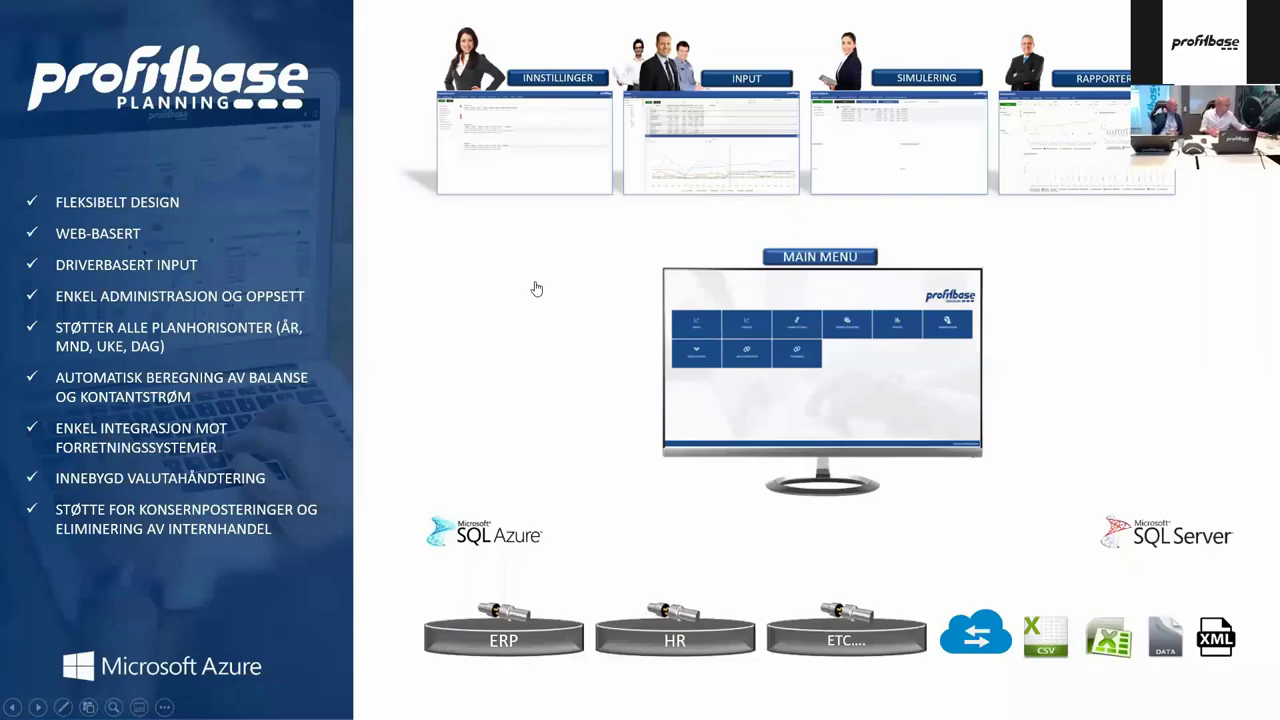
pyautogui.press('Right')
pyautogui.press('Right')
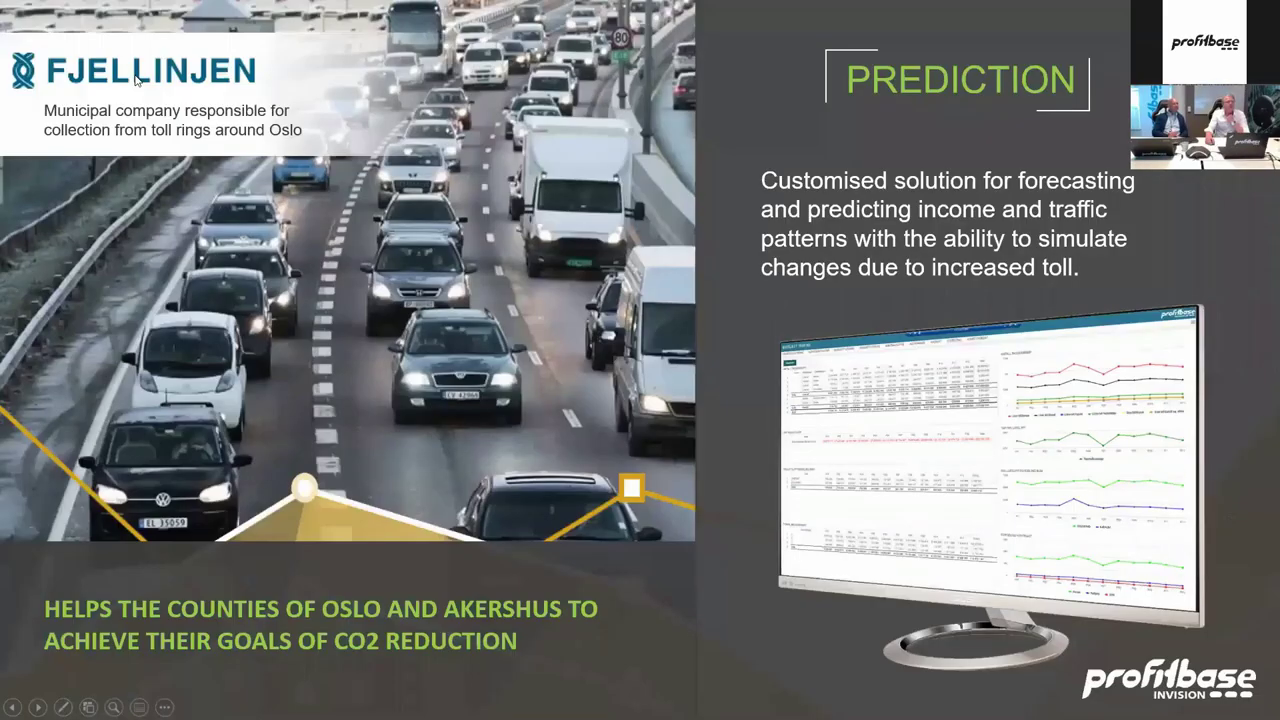
pyautogui.press('Right')
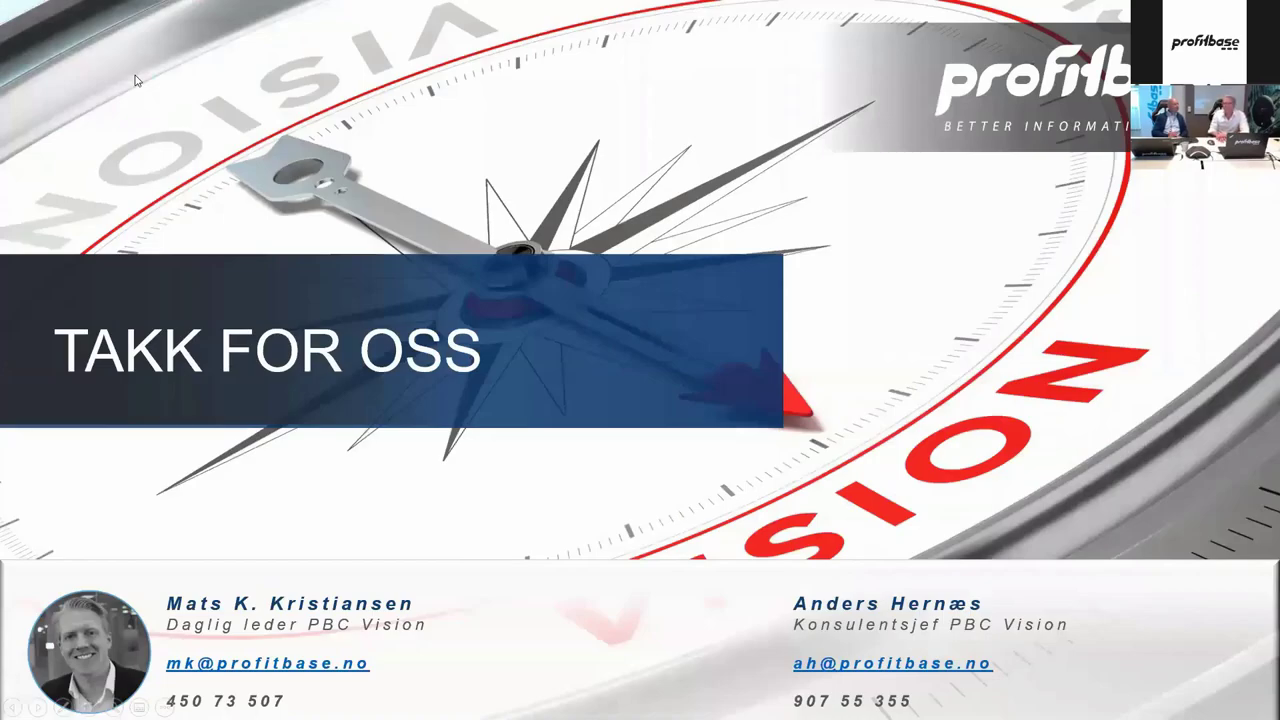